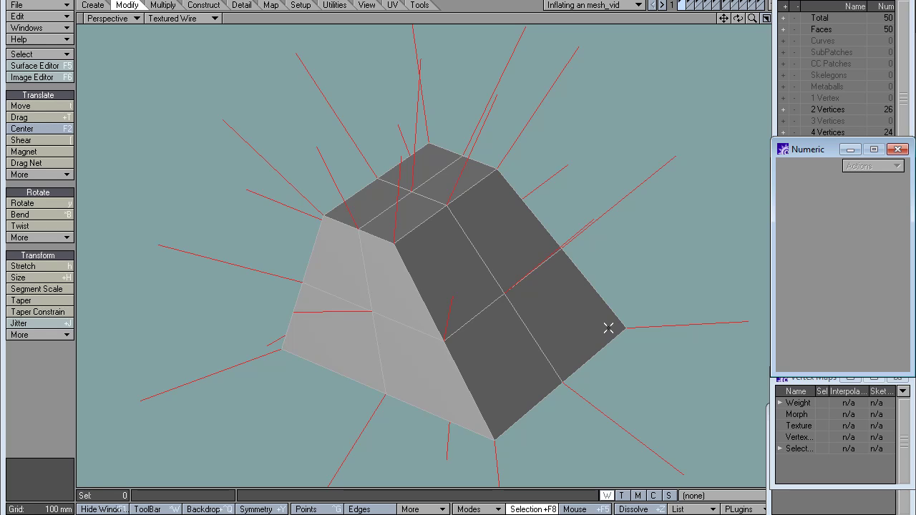
Examine the wedge mesh, its point normal lines and the three faces meeting at a front corner.
click(691, 510)
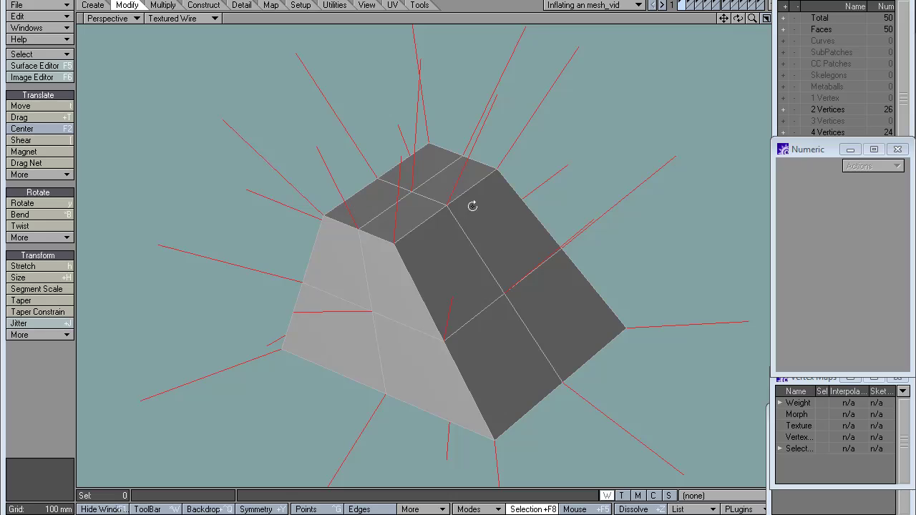
alt+drag(437, 234, 445, 331)
alt+drag(279, 257, 347, 301)
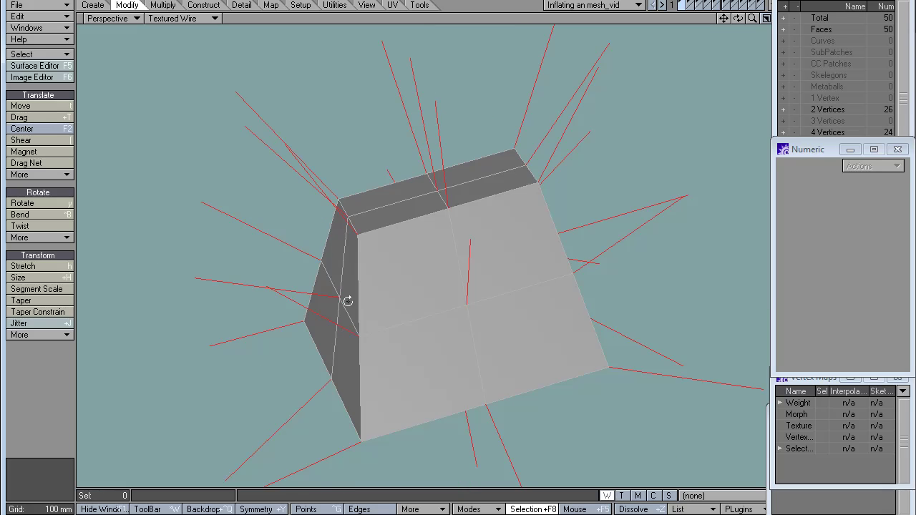
alt+drag(443, 218, 402, 274)
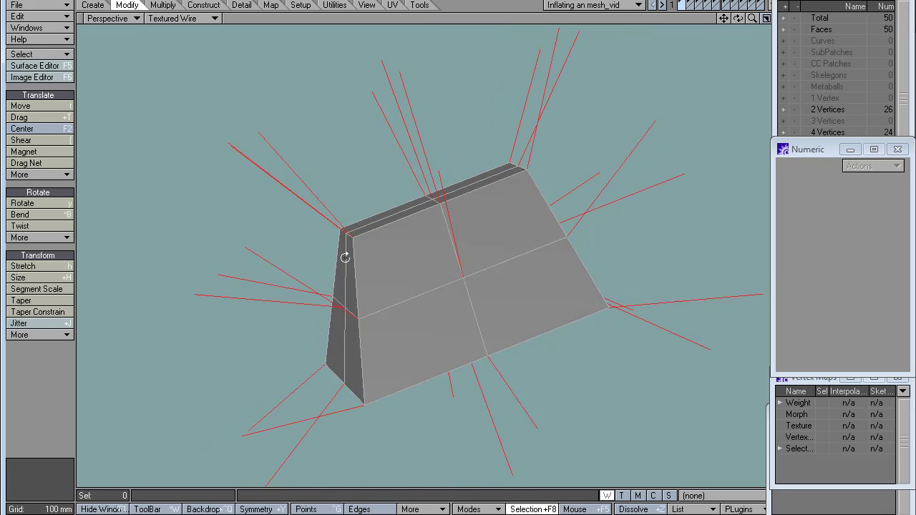
alt+drag(394, 352, 425, 314)
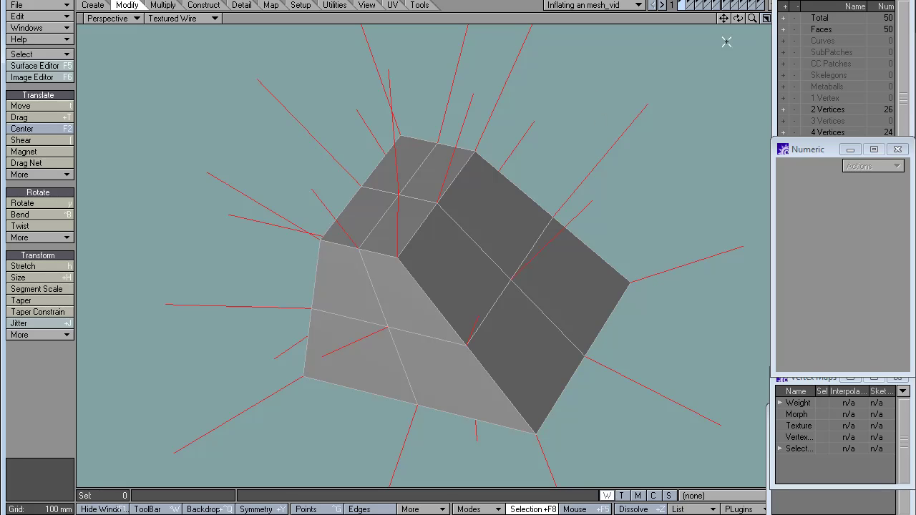
drag(568, 87, 434, 125)
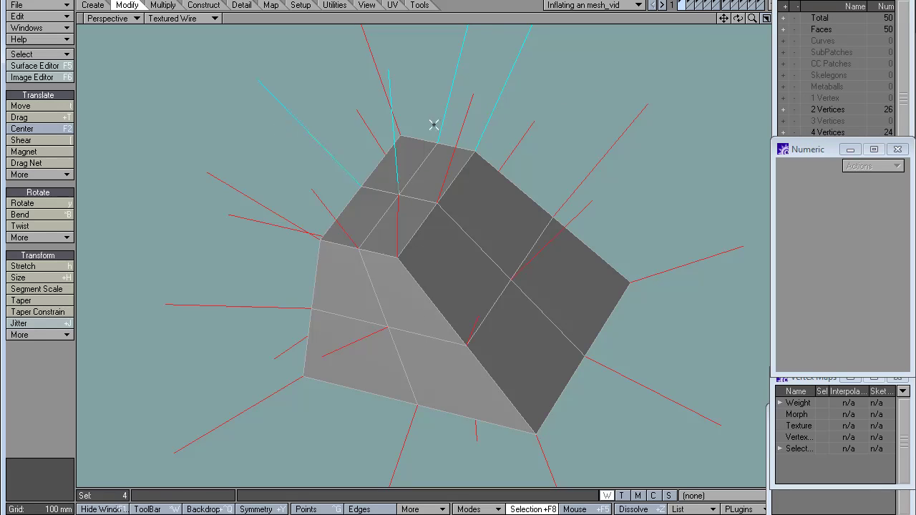
click(700, 211)
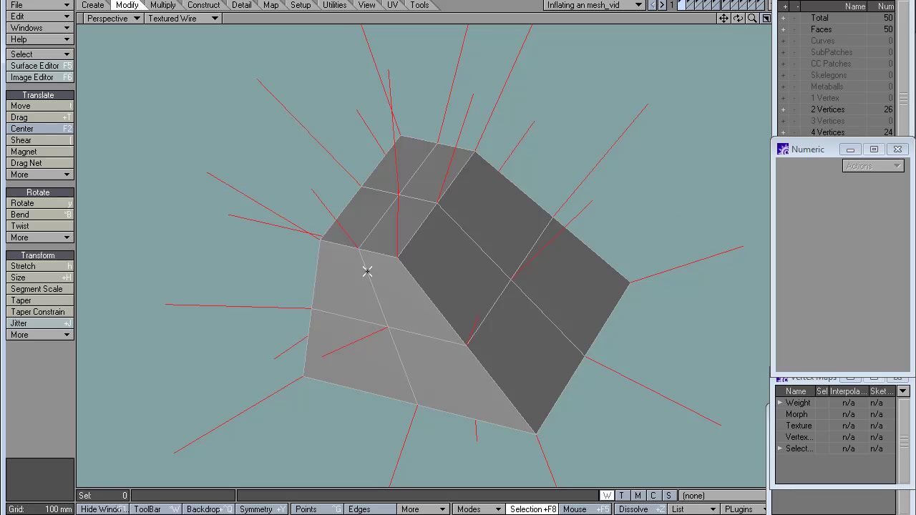
scroll(431, 242, up, 5)
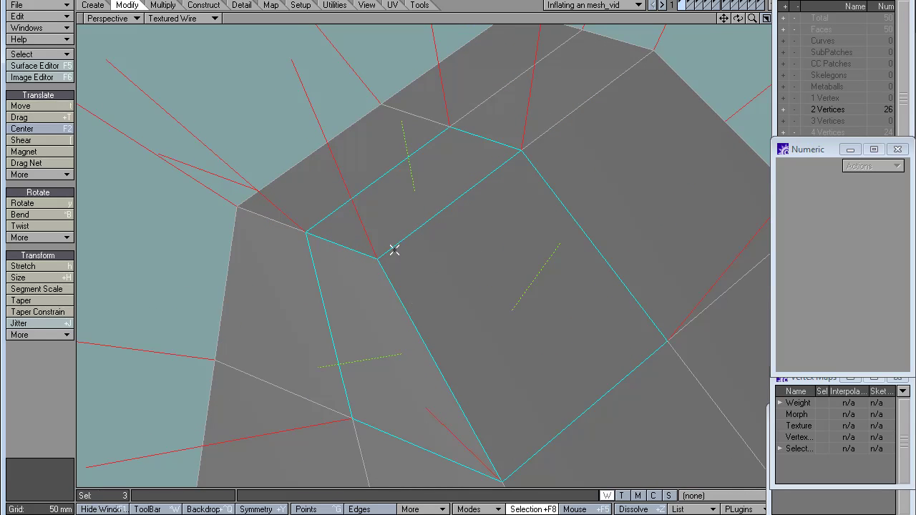
key(ctrl+g)
key(ctrl+h)
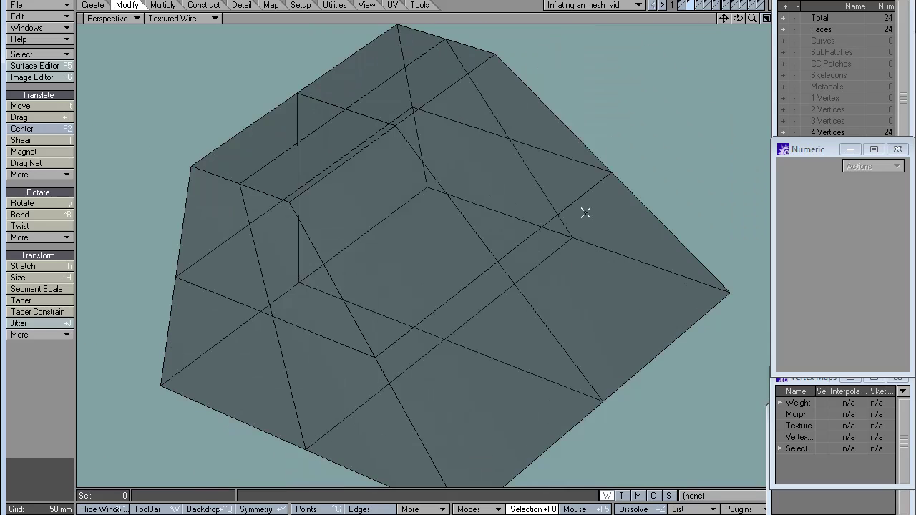
alt+drag(587, 210, 563, 226)
ctrl+shift+right_click(607, 252)
mouse_move(652, 350)
click(712, 391)
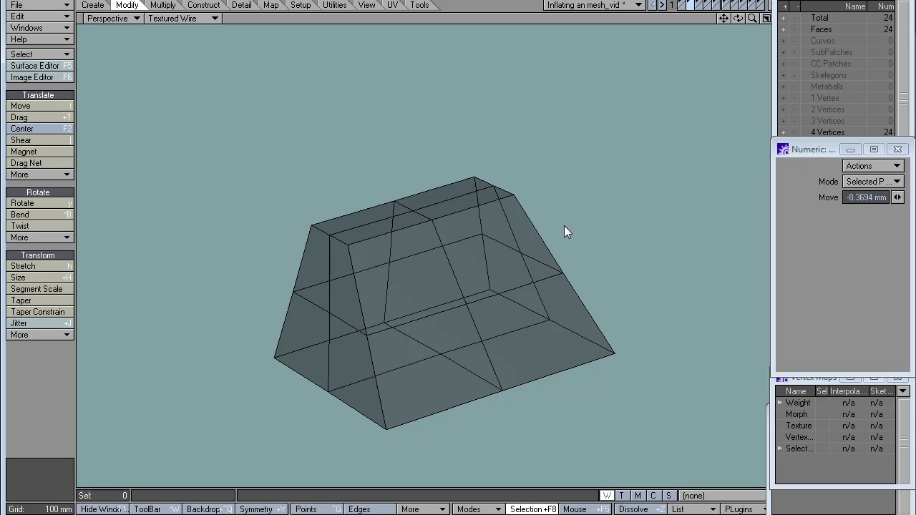
key(space)
key(ctrl+z)
Inflate the wedge in layer 2 with Point Normal Move, using a move value of 300 mm.
ctrl+shift+right_click(621, 212)
mouse_move(643, 294)
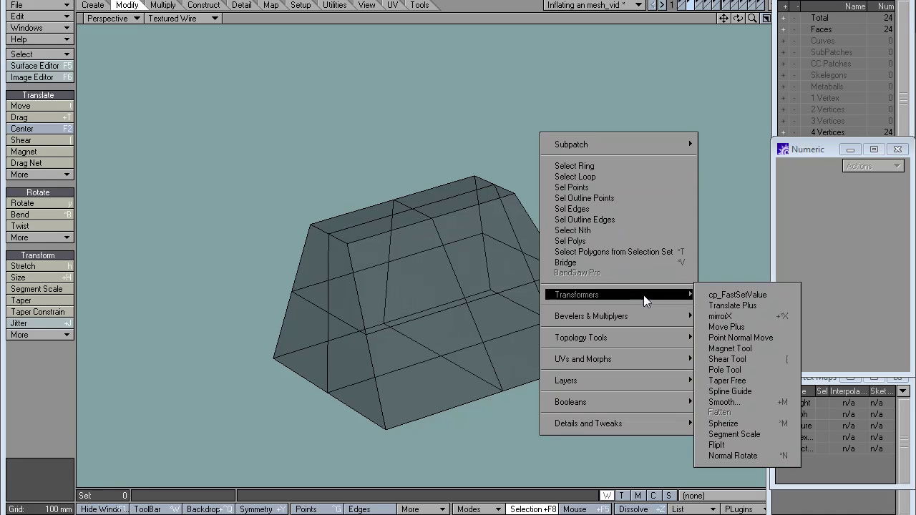
click(737, 337)
click(871, 199)
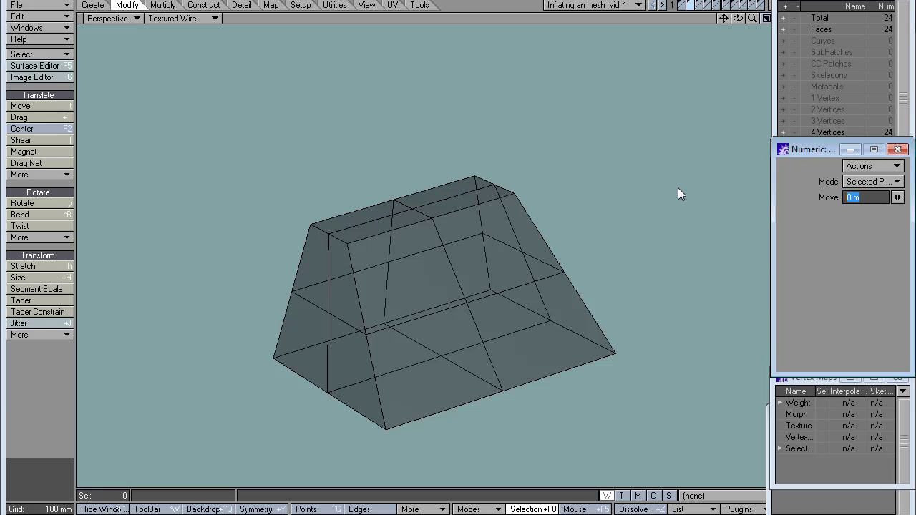
key(Return)
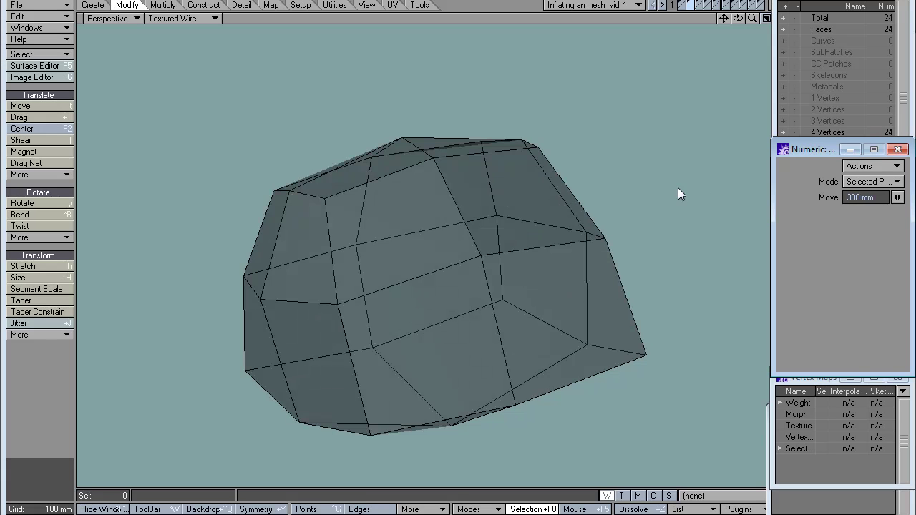
key(space)
alt+drag(421, 264, 509, 280)
Apply Smooth Scale to the wedge in layer 3 with an offset of 173.205 mm.
click(700, 6)
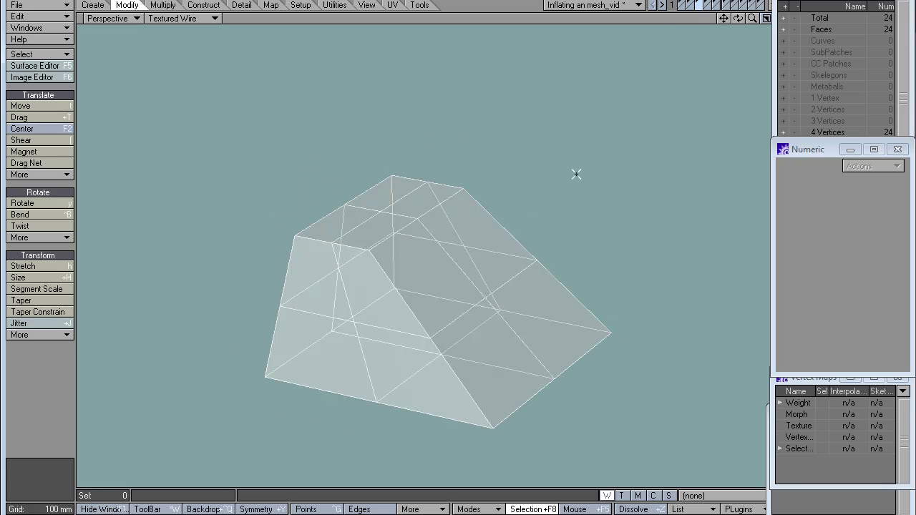
alt+drag(540, 345, 365, 251)
key(shift+m)
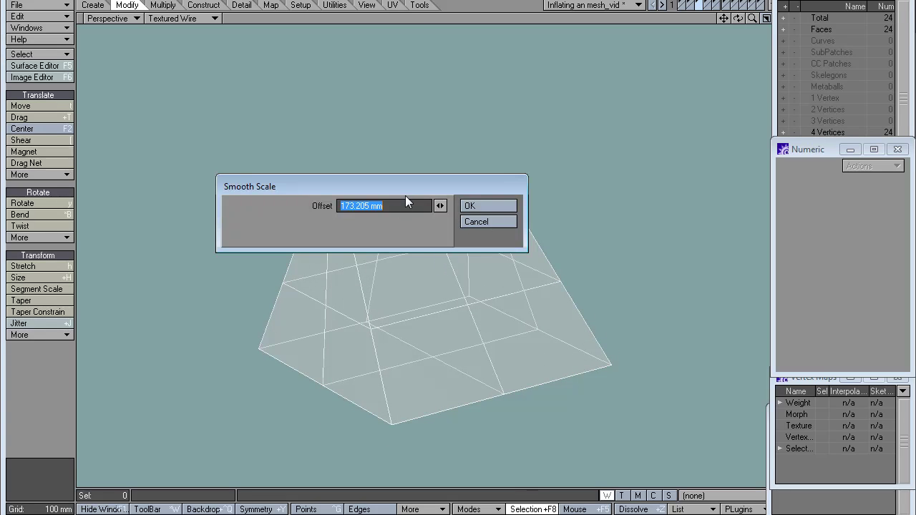
click(490, 205)
key(space)
key(space)
key(space)
alt+drag(460, 198, 455, 287)
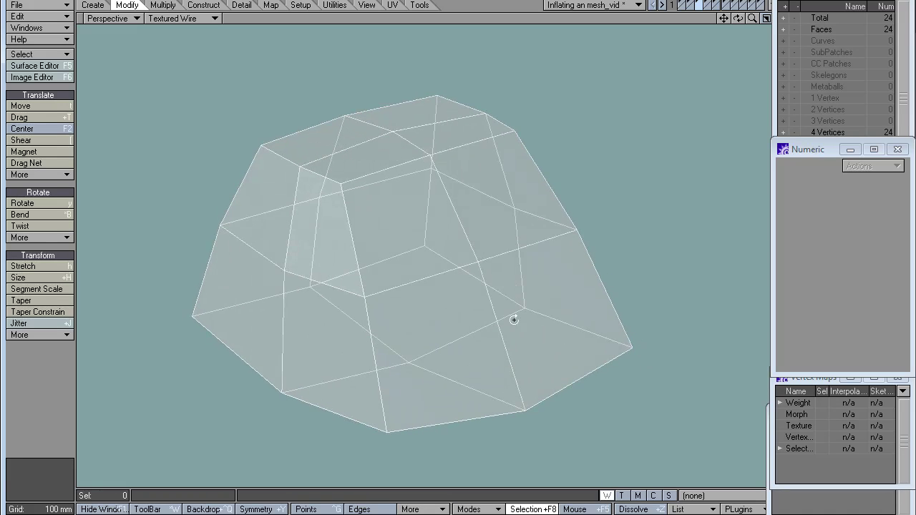
alt+drag(515, 319, 440, 311)
Restore the original wedge with all its polygons selected and overlay it with a pasted copy of the smooth-scaled shell.
key(Delete)
key(ctrl+v)
click(356, 252)
key(])
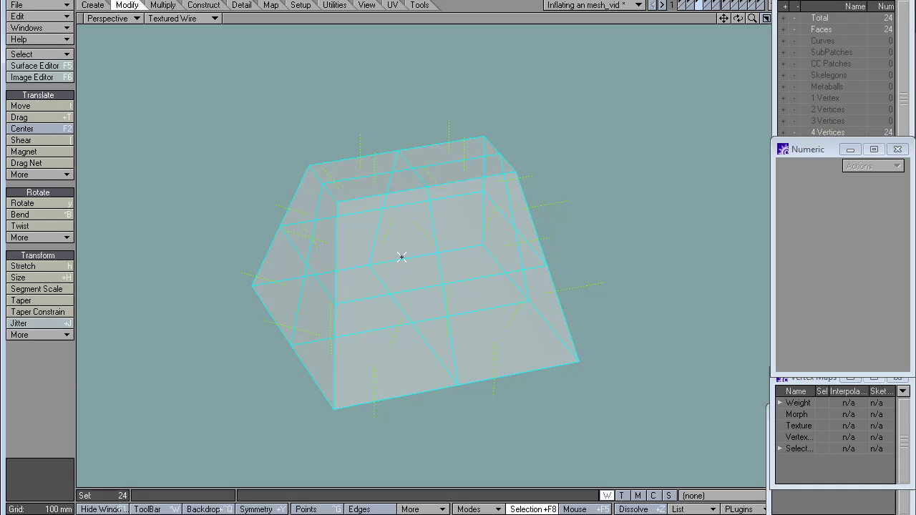
key(ctrl+v)
Move the selected inner wedge outward along its point normals with Move Plus until it matches the surrounding shell.
right_click(402, 258)
mouse_move(530, 374)
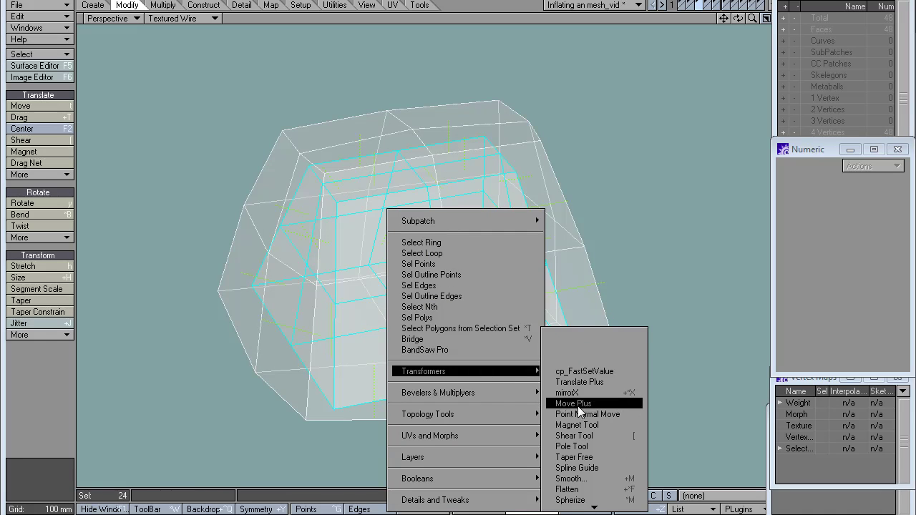
click(577, 404)
drag(462, 329, 582, 269)
alt+drag(623, 345, 435, 292)
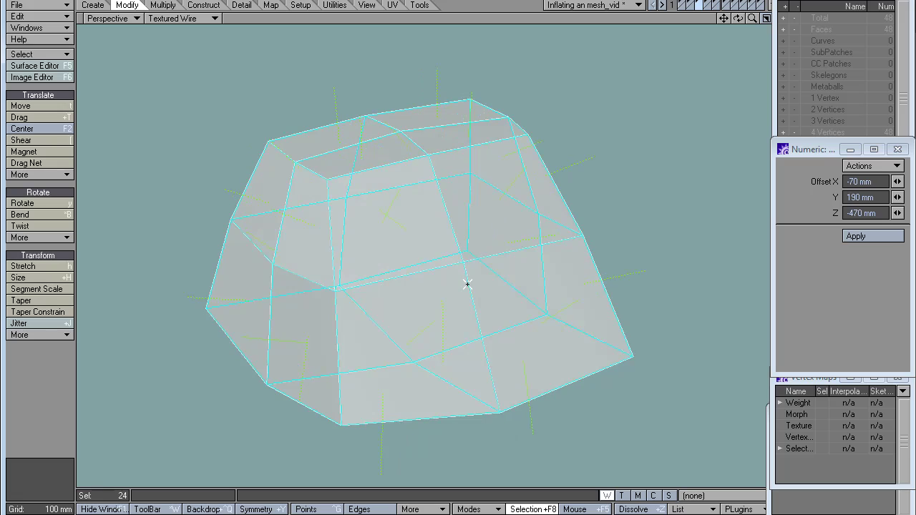
Replace the overlaid meshes with the original wedge and select every polygon except one upper front face.
key(/)
key(Delete)
key(ctrl+v)
click(388, 237)
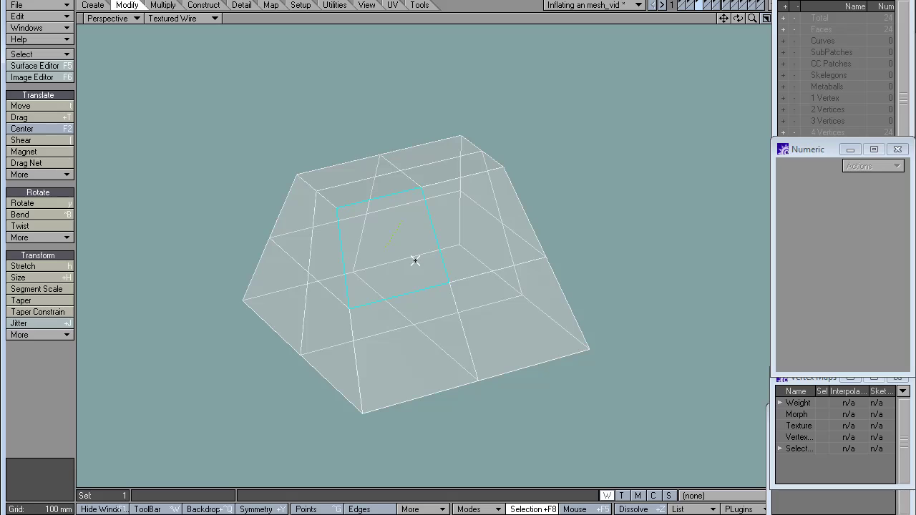
key(quotedbl)
mouse_move(414, 274)
alt+mouse_down()
mouse_move(392, 260)
mouse_move(424, 259)
alt+mouse_up()
Multishift the selected polygons with a shift amount of 173.205 mm and the shift mode Point Normals.
right_click(498, 180)
mouse_move(532, 308)
ctrl+shift+drag(626, 329, 604, 373)
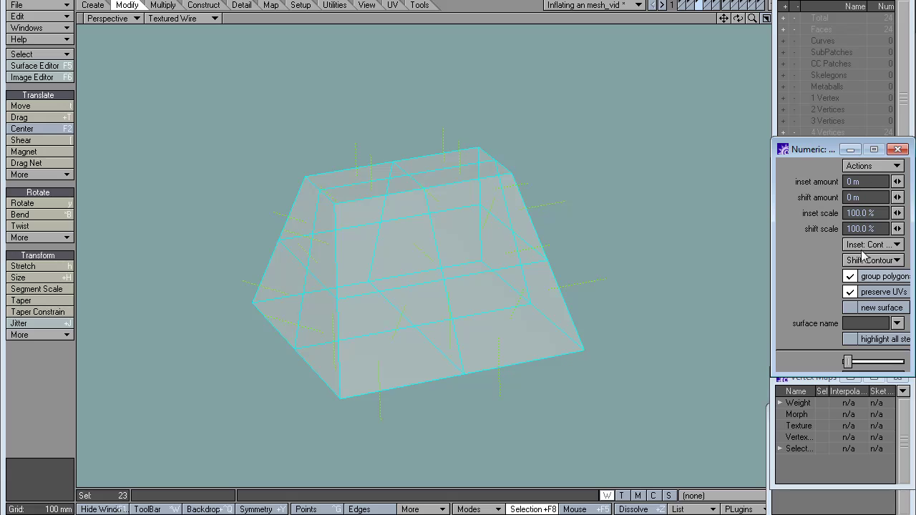
click(868, 198)
text(173.205mm)
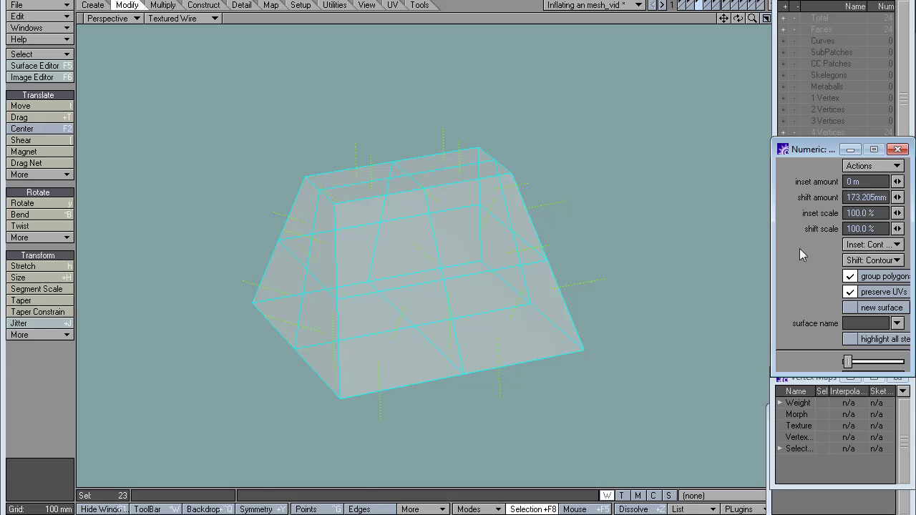
click(858, 263)
click(825, 243)
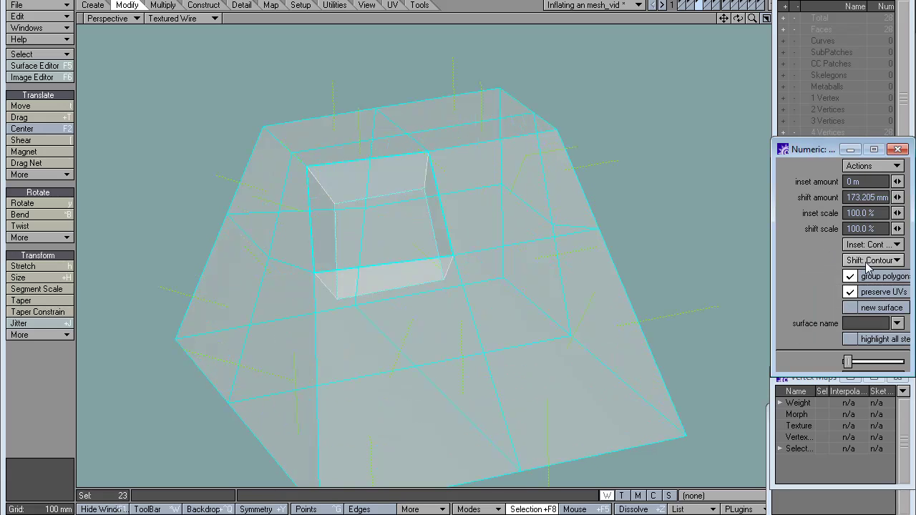
click(866, 263)
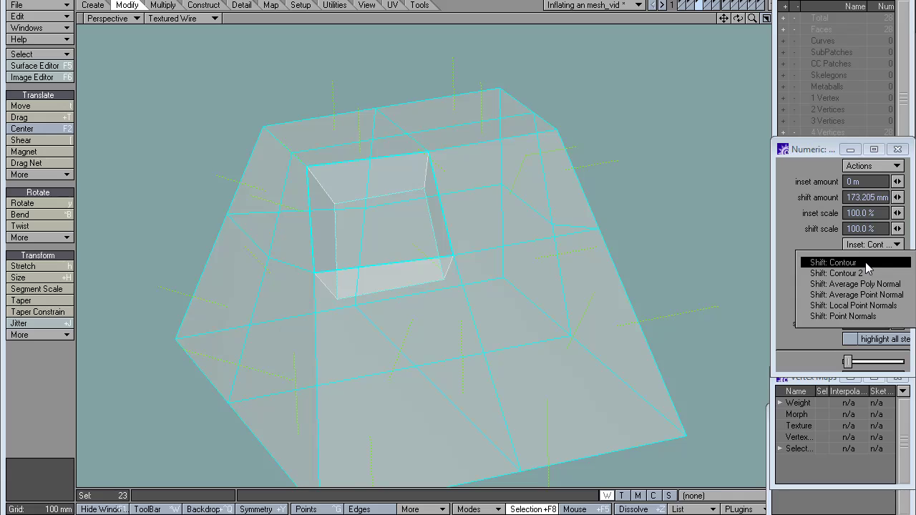
click(880, 317)
alt+drag(535, 207, 622, 198)
key(space)
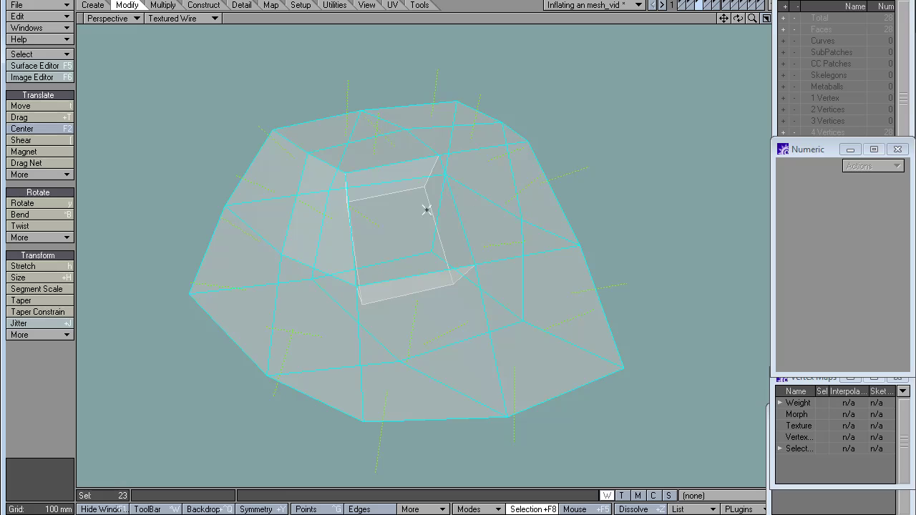
Select the four recessed points of the unshifted front face and delete them.
key(shift+apostrophe)
key(slash)
click(395, 212)
ctrl+shift+right_click(395, 211)
click(395, 212)
alt+drag(497, 269, 450, 311)
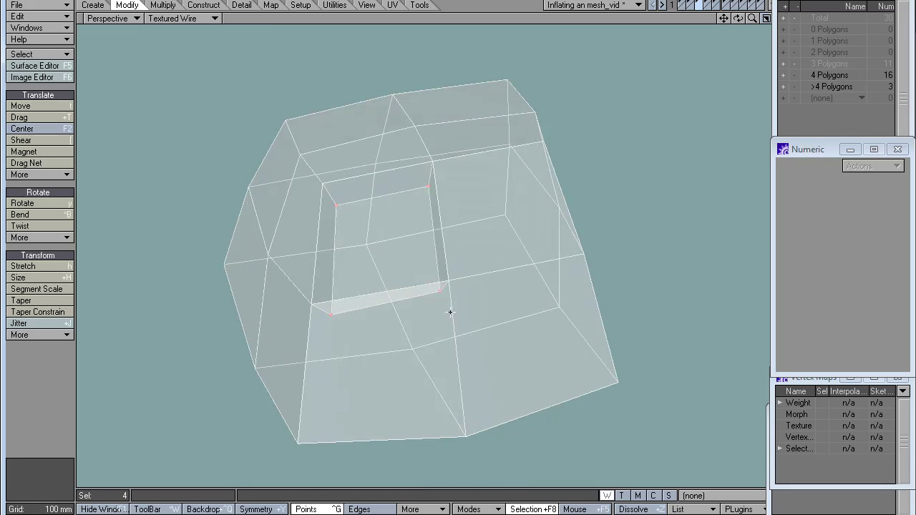
key(Delete)
Overlay pasted copies of the inflated shell on the shifted mesh for comparison and clear away the extra pocket geometry.
alt+drag(488, 355, 460, 299)
key(ctrl+c)
key(ctrl+v)
key(ctrl+v)
mouse_move(537, 276)
alt+mouse_down()
mouse_move(493, 270)
mouse_move(345, 298)
mouse_move(298, 235)
mouse_move(490, 133)
mouse_move(531, 352)
mouse_move(544, 308)
mouse_move(640, 298)
mouse_move(450, 300)
mouse_move(482, 266)
mouse_move(365, 283)
mouse_move(528, 274)
alt+mouse_up()
key(ctrl+z)
key(ctrl+z)
key(ctrl+z)
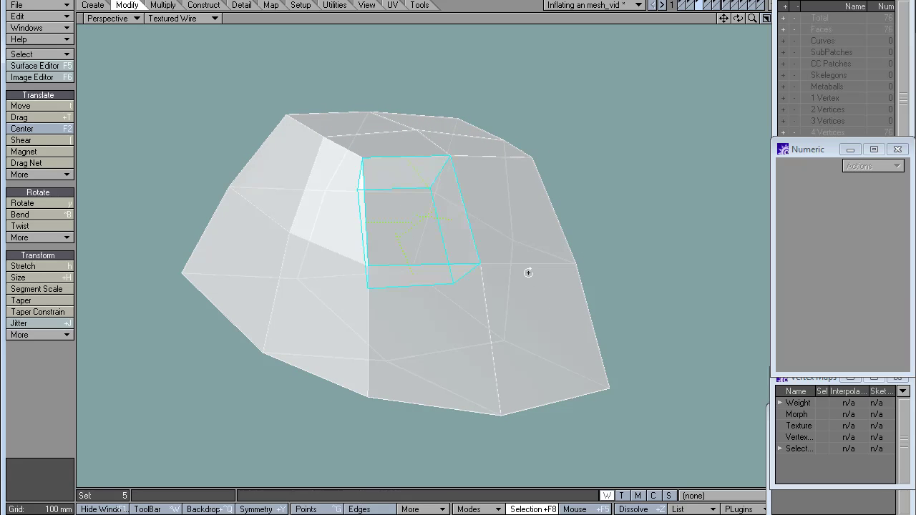
key(Delete)
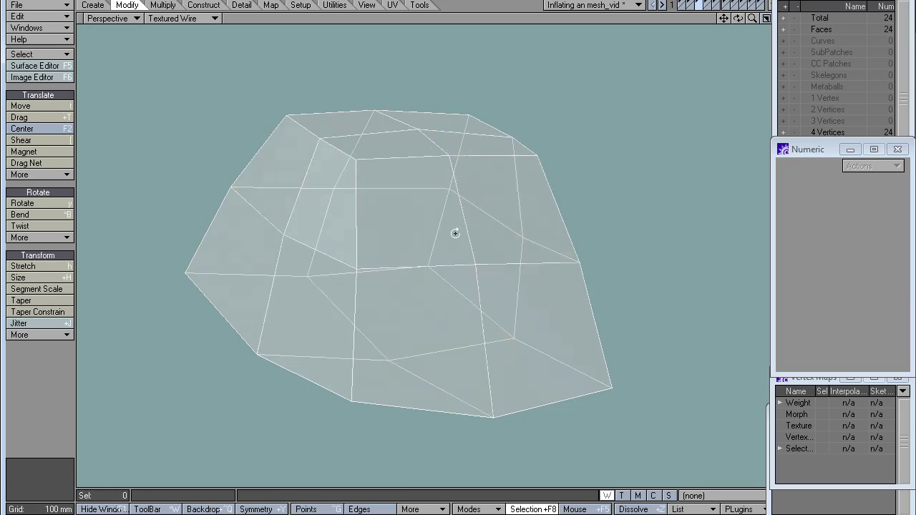
Show layers 1, 2 and 3 together and compare both inflated meshes with the original wedge and its normals.
alt+drag(453, 231, 642, 35)
shift+click(690, 3)
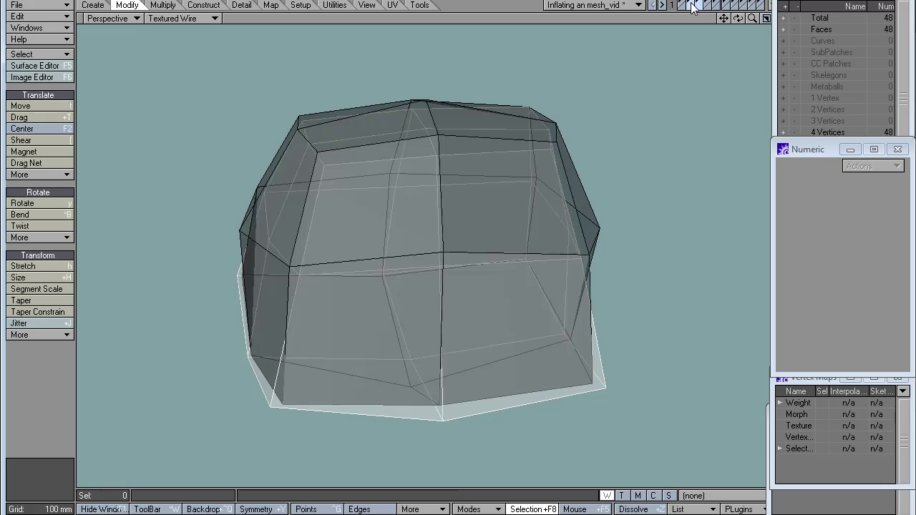
click(682, 7)
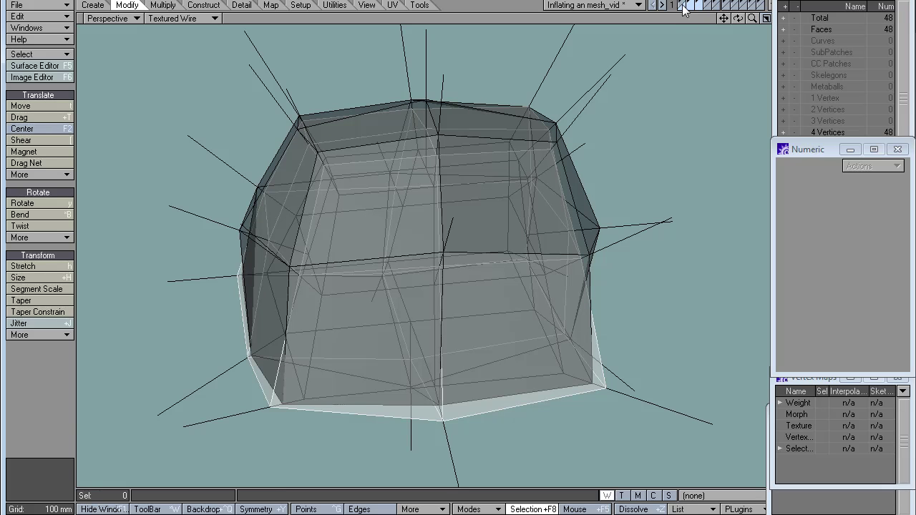
shift+click(681, 5)
alt+drag(476, 225, 394, 150)
scroll(310, 285, up, 3)
alt+drag(310, 285, 454, 313)
scroll(455, 312, up, 3)
scroll(579, 122, down, 5)
alt+drag(579, 122, 546, 253)
scroll(551, 193, up, 3)
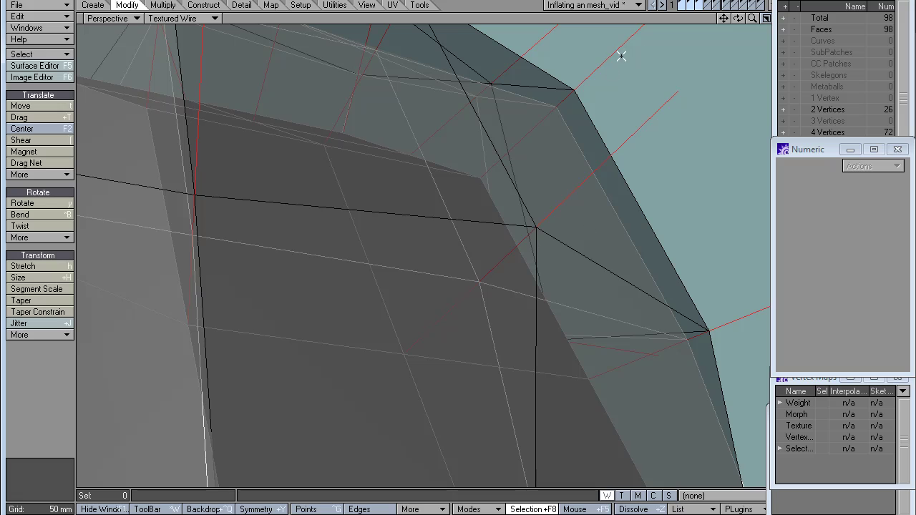
Hide layer 2, leaving layers 1 and 3 shown, and switch to point selection mode.
shift+click(691, 4)
key(a)
alt+drag(551, 207, 369, 223)
alt+drag(397, 285, 390, 251)
ctrl+alt+drag(390, 251, 442, 247)
alt+drag(443, 248, 468, 221)
key(ctrl+g)
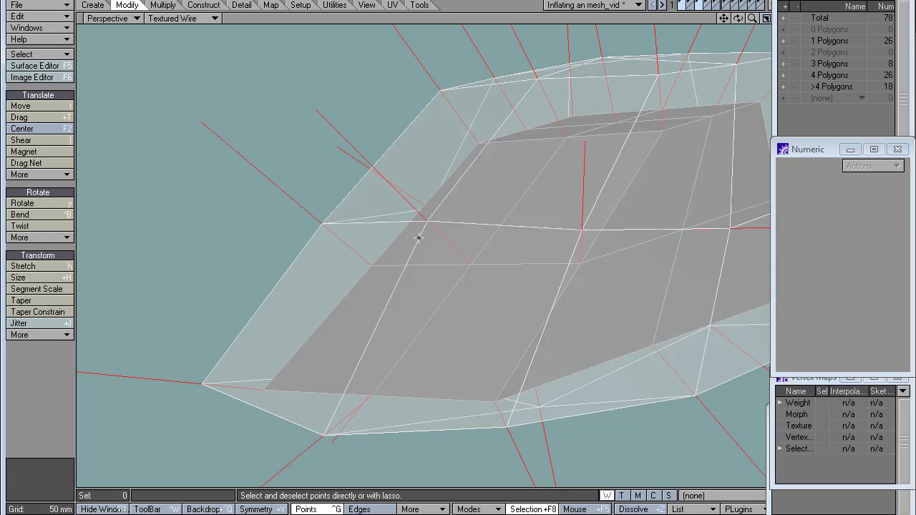
alt+drag(419, 237, 389, 246)
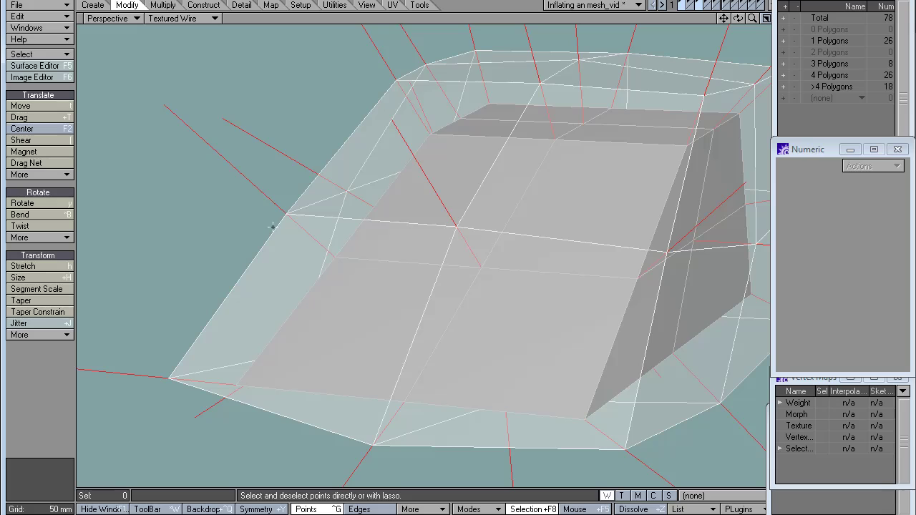
Set the perspective viewport's display style to Color Wireframe.
click(183, 18)
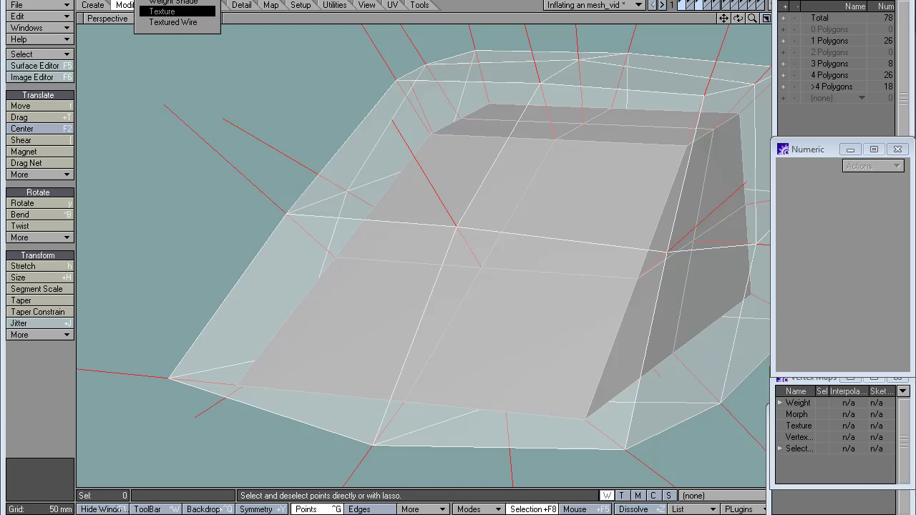
click(183, 2)
alt+drag(460, 253, 489, 230)
click(182, 18)
click(179, 7)
Measure the absolute distance between a point of the original wedge and its inflated counterpart.
ctrl+shift+right_click(507, 213)
click(501, 209)
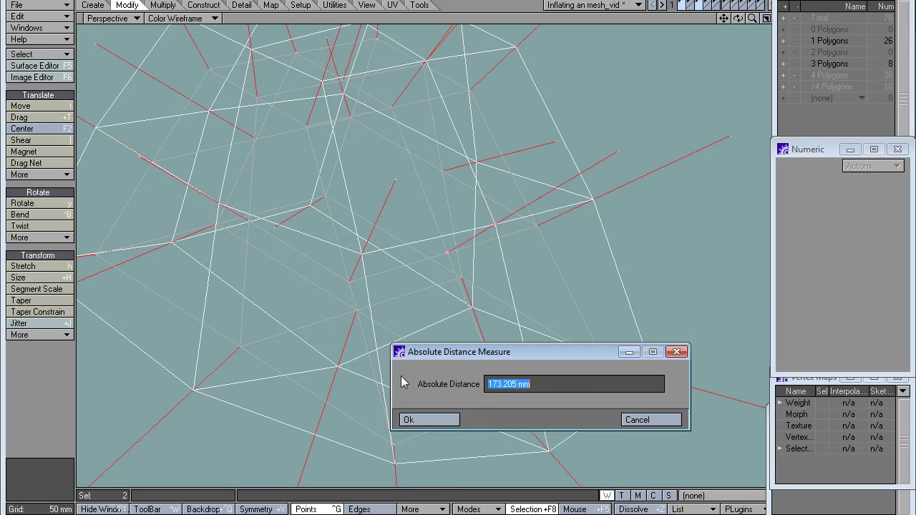
click(646, 423)
Measure the absolute distance for a second inner and outer point pair, midway up the wedge's outer edge.
click(597, 227)
alt+drag(597, 227, 619, 212)
click(599, 207)
ctrl+shift+drag(651, 176, 658, 176)
click(647, 422)
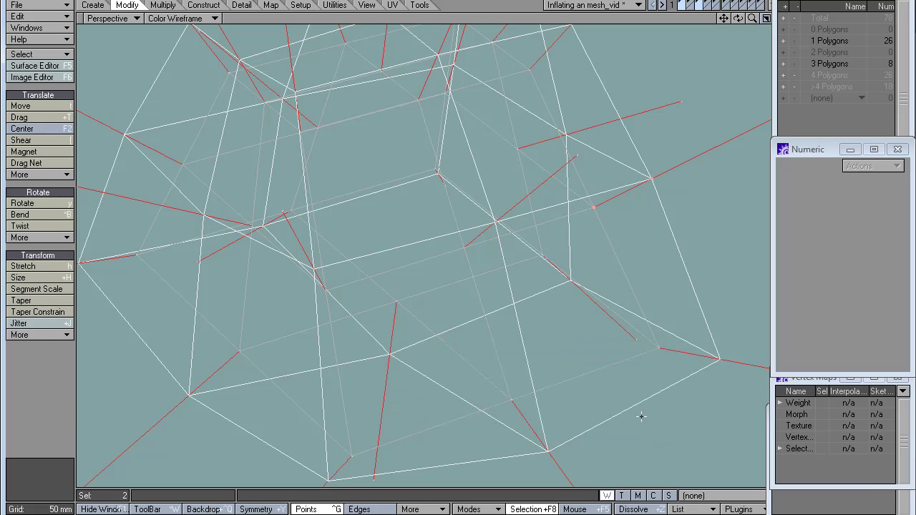
Measure the absolute distance between an upper-corner point of the wedge and its inflated counterpart.
click(499, 186)
alt+drag(499, 186, 490, 191)
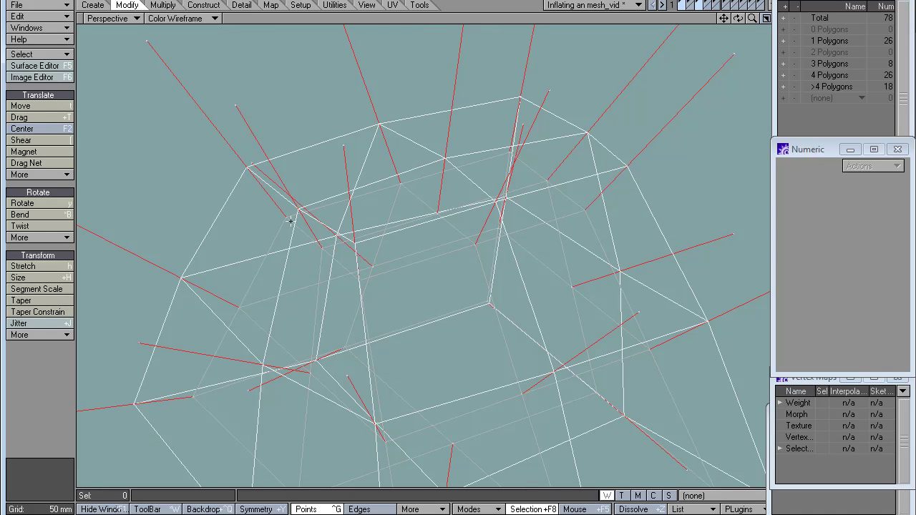
shift+click(250, 162)
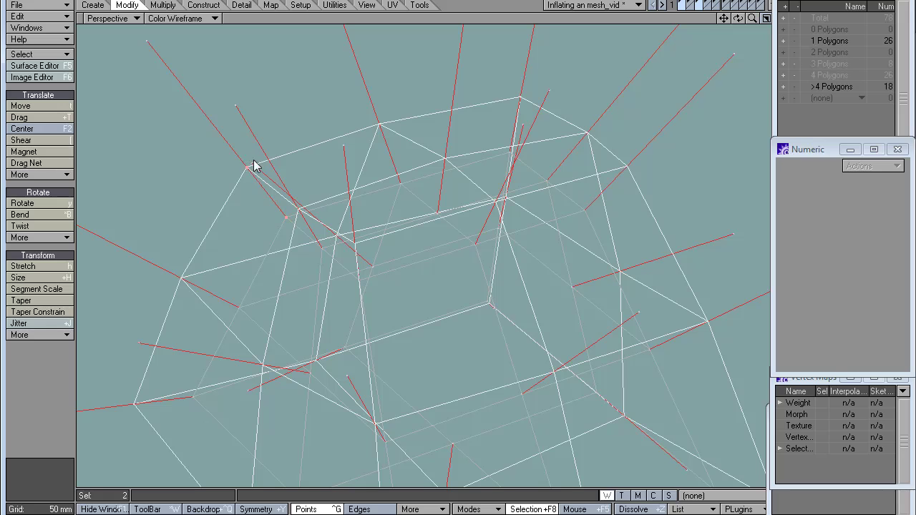
ctrl+shift+click(254, 165)
click(645, 418)
key(space)
key(space)
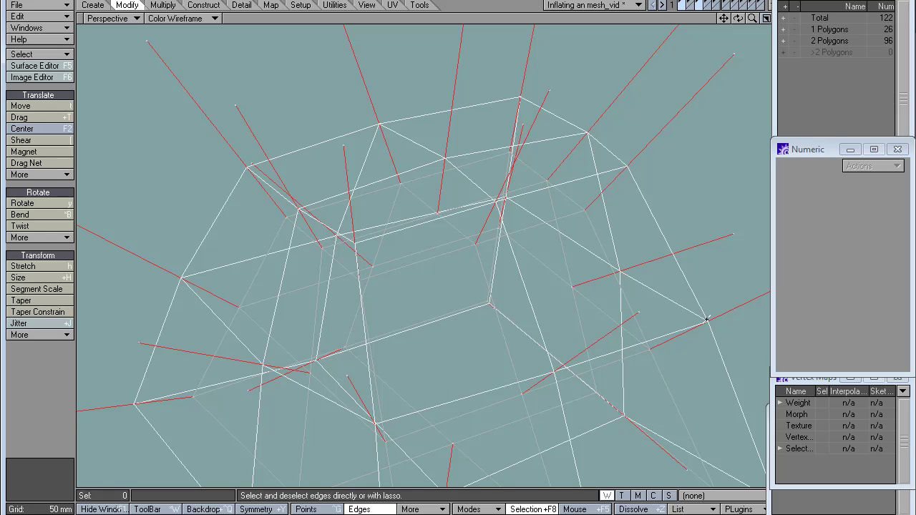
Hide layer 3 and show layer 2 together with the original wedge on layer 1.
key(a)
alt+drag(667, 290, 415, 322)
scroll(301, 323, up, 3)
alt+drag(300, 322, 284, 265)
alt+drag(402, 368, 582, 114)
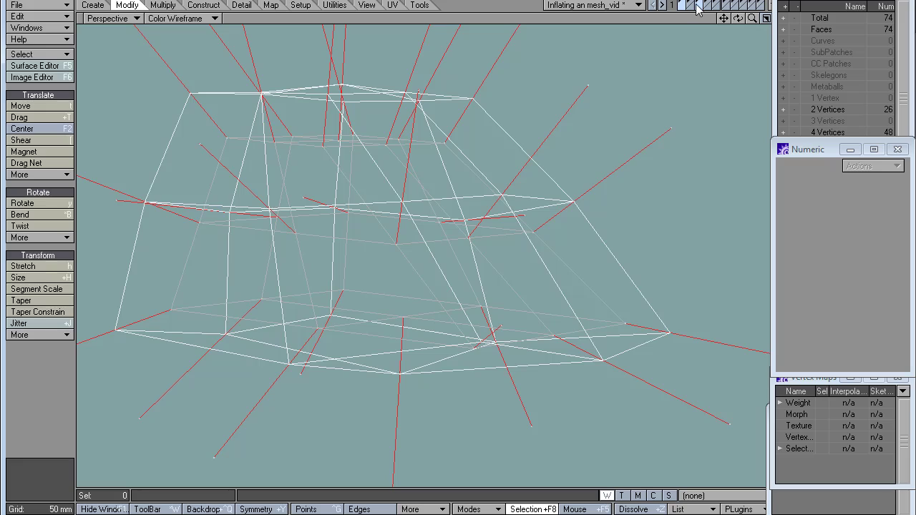
alt+drag(607, 167, 499, 395)
alt+drag(494, 304, 566, 247)
Try to measure the absolute distance between a mid-height wedge point and its counterpart on the layer 2 mesh.
key(ctrl+g)
shift+click(507, 251)
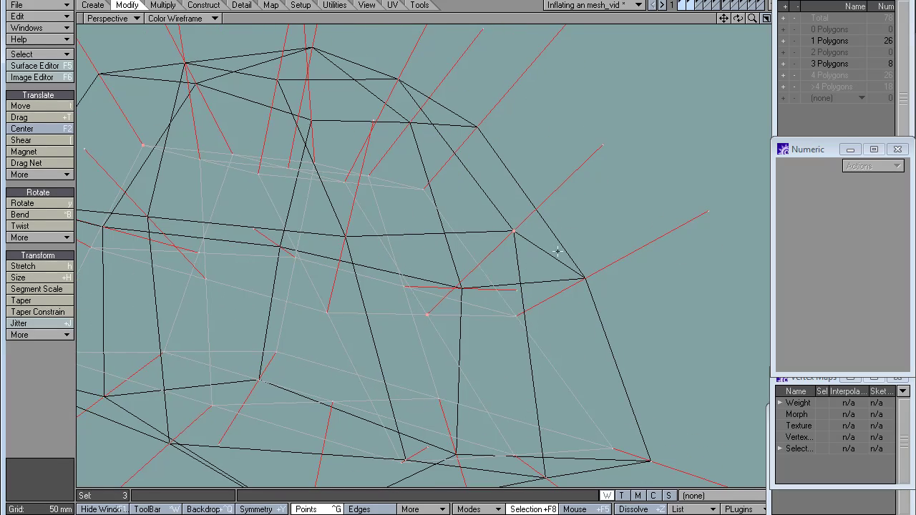
alt+drag(445, 280, 417, 306)
alt+drag(428, 269, 553, 253)
ctrl+shift+click(554, 254)
click(531, 266)
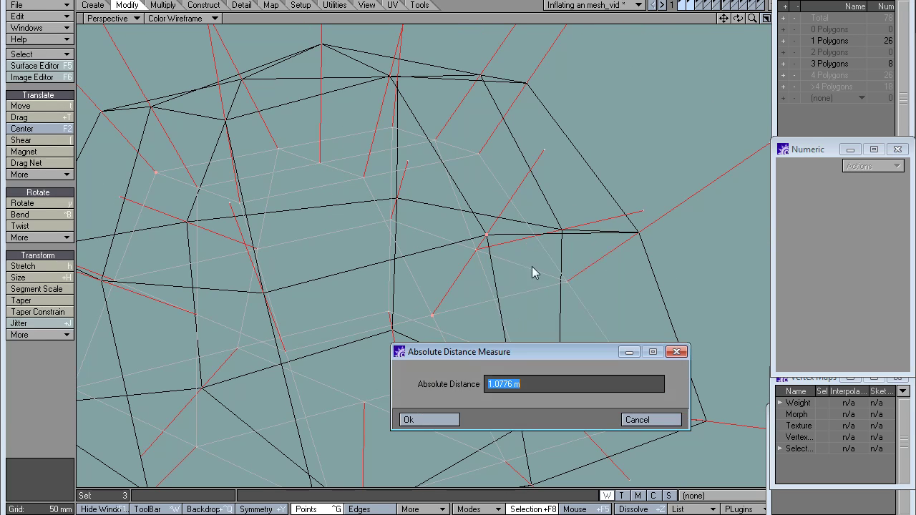
click(635, 418)
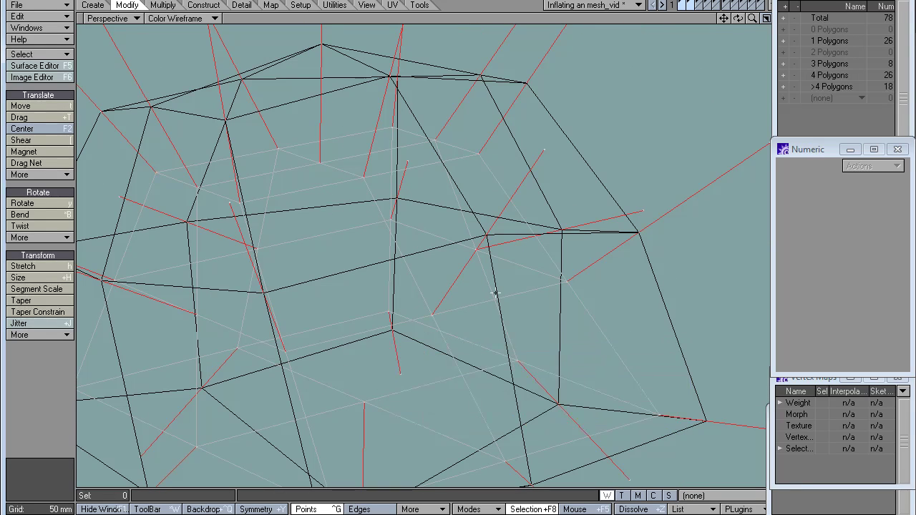
Select only one mid-height wedge point and its layer 2 counterpart, and measure the absolute distance between them.
alt+drag(514, 262, 503, 244)
shift+click(497, 244)
ctrl+shift+click(512, 256)
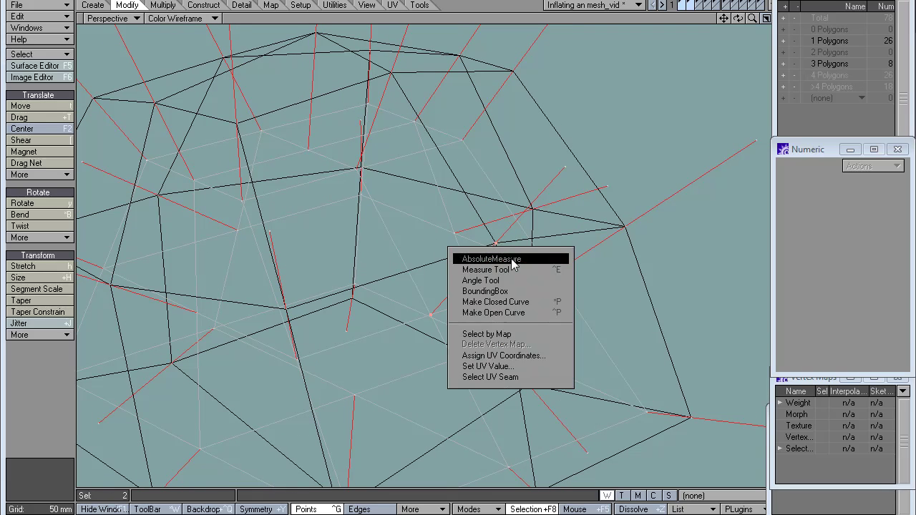
click(516, 261)
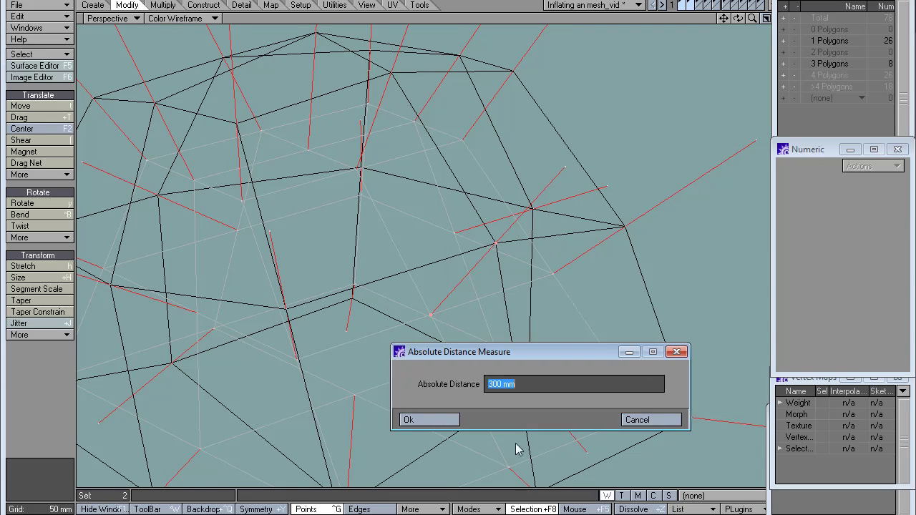
click(649, 418)
Measure the absolute distance between a point on the wedge's base edge and its counterpart on the layer 2 mesh.
key(ctrl+h)
alt+drag(599, 387, 484, 284)
key(ctrl+g)
key(ctrl+j)
key(ctrl+g)
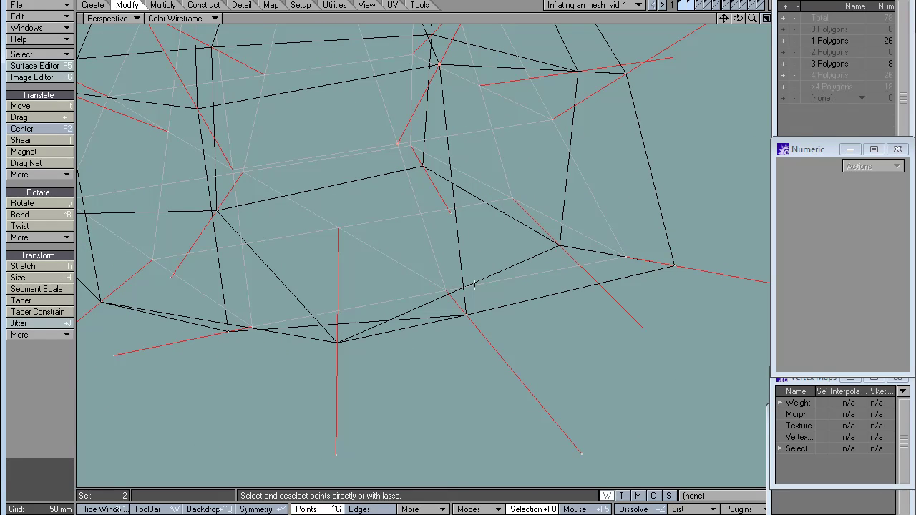
ctrl+shift+right_click(509, 326)
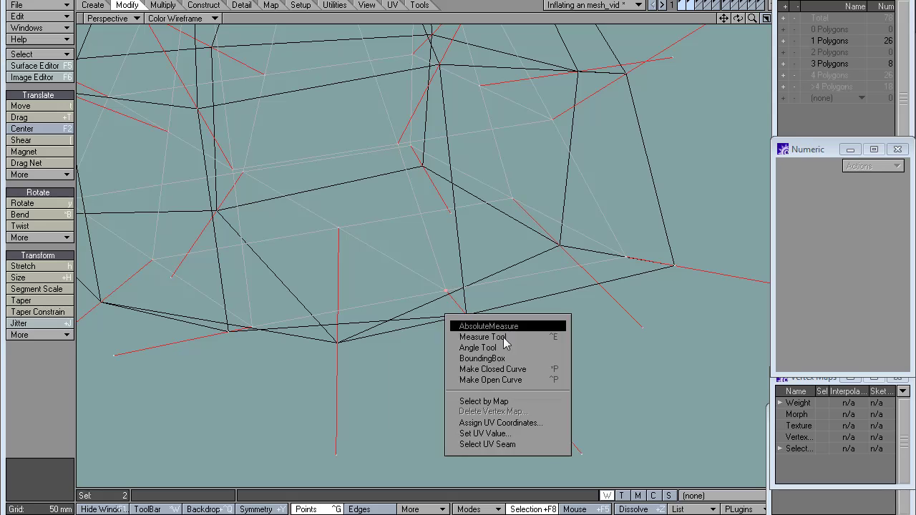
click(505, 327)
click(640, 422)
Return to polygon selection mode and set the perspective viewport's display style to Textured Wire.
key(space)
key(space)
key(a)
alt+drag(532, 327, 485, 274)
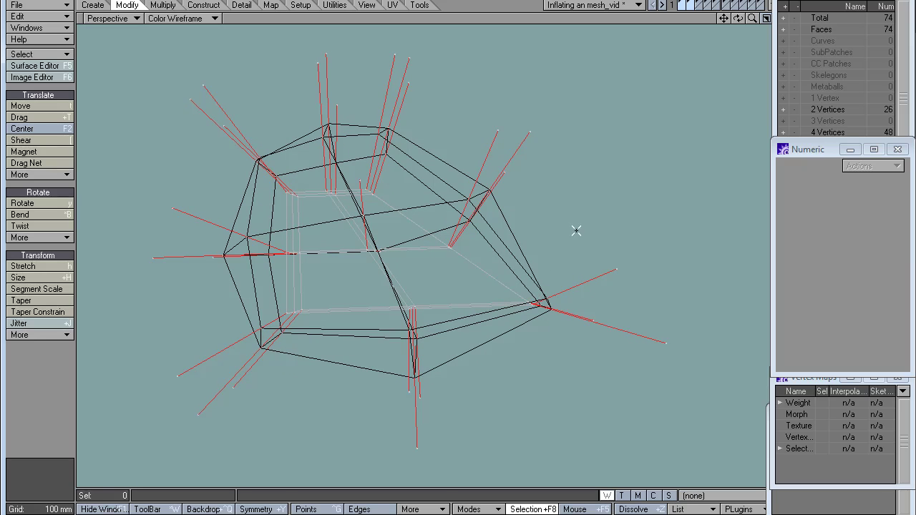
alt+drag(543, 320, 519, 295)
alt+drag(494, 235, 457, 256)
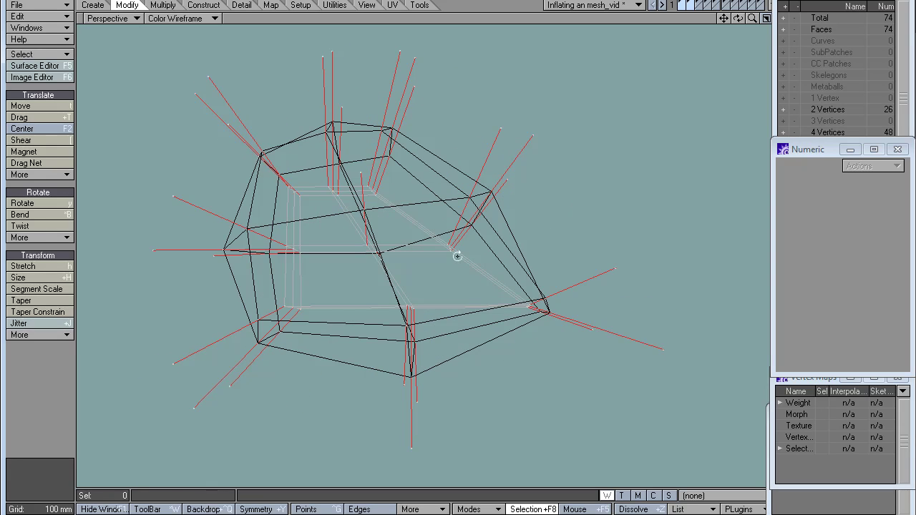
alt+drag(511, 165, 475, 215)
click(168, 19)
click(175, 112)
alt+drag(556, 245, 660, 63)
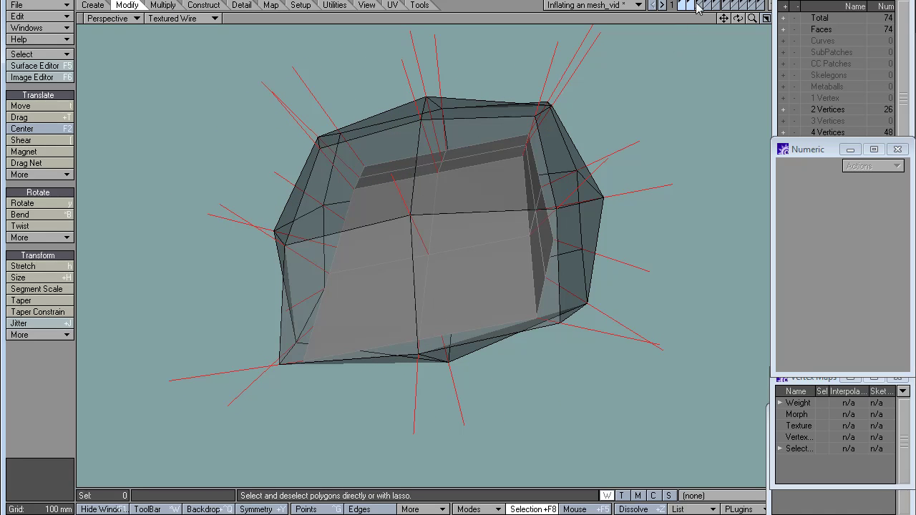
Compare the shapes of the inflated meshes on layers 3 and 2, and clear the polygon selection.
click(696, 5)
alt+drag(607, 211, 421, 247)
alt+drag(479, 254, 674, 58)
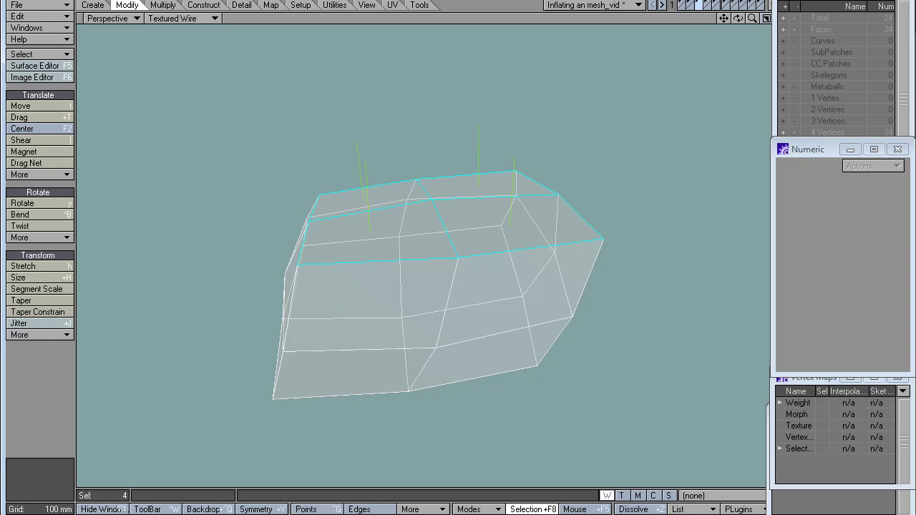
click(693, 7)
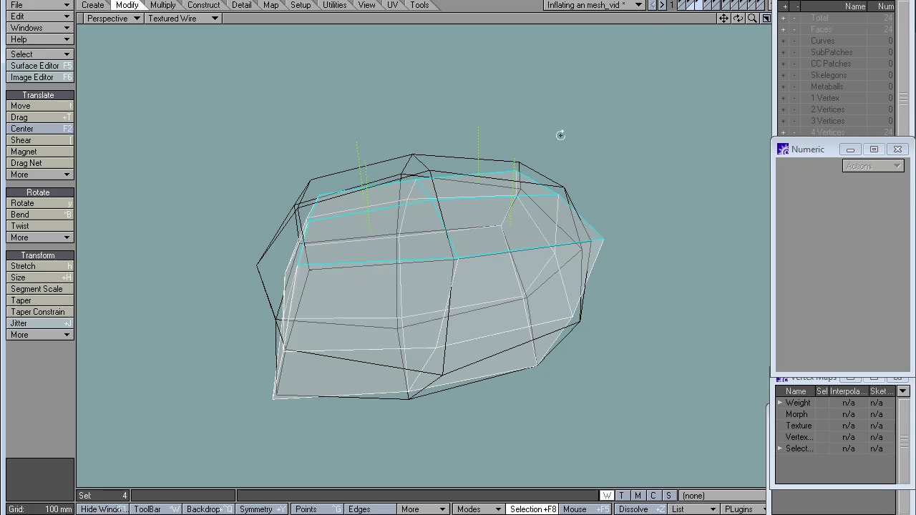
click(688, 5)
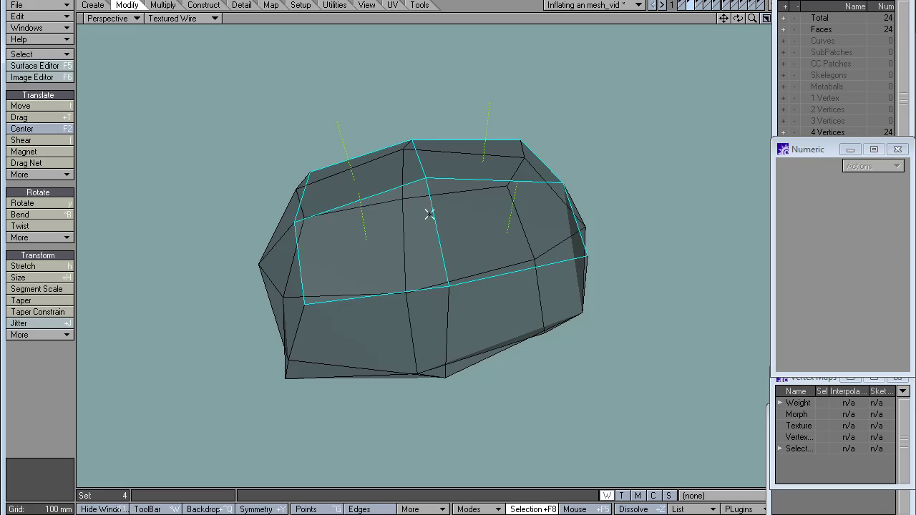
alt+drag(373, 203, 533, 209)
key(/)
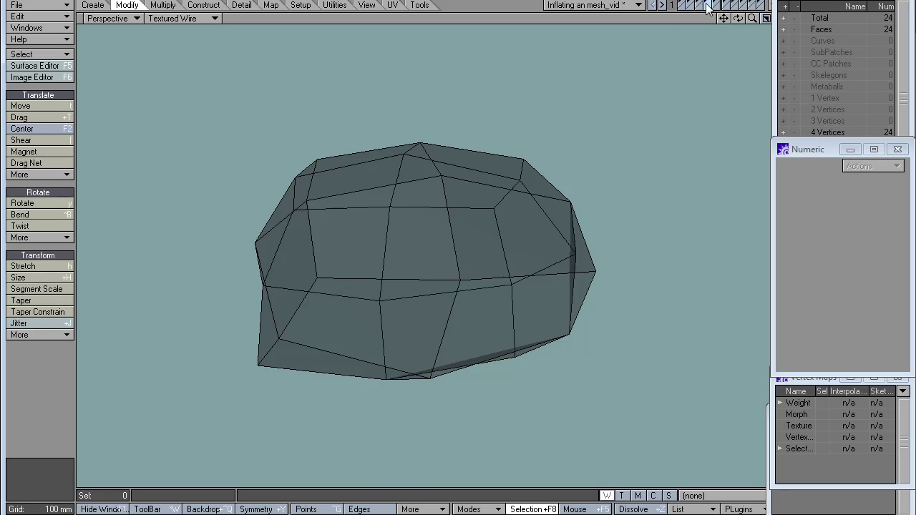
On layer 4, bevel one upper polygon on the side of the green wedge to inset it.
click(707, 7)
alt+drag(405, 213, 443, 265)
click(402, 230)
key(b)
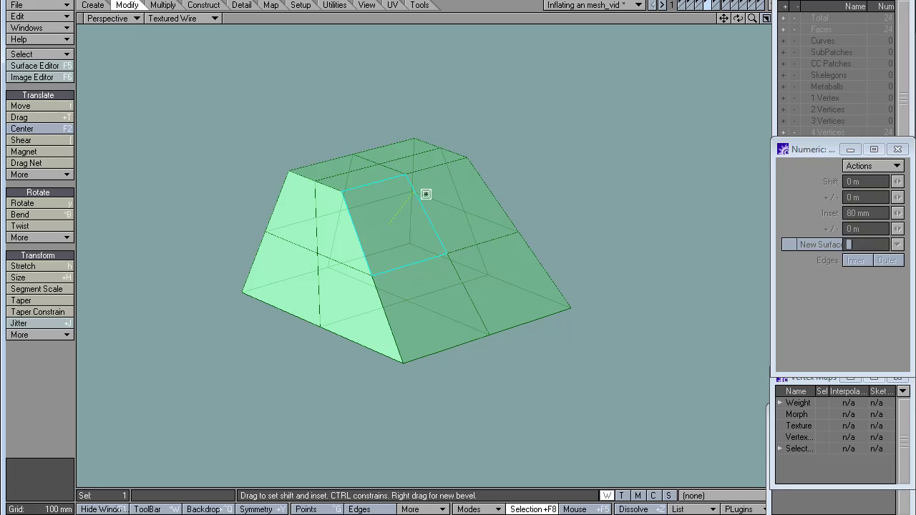
drag(457, 131, 427, 158)
key(ctrl+z)
key(ctrl+z)
drag(493, 229, 505, 248)
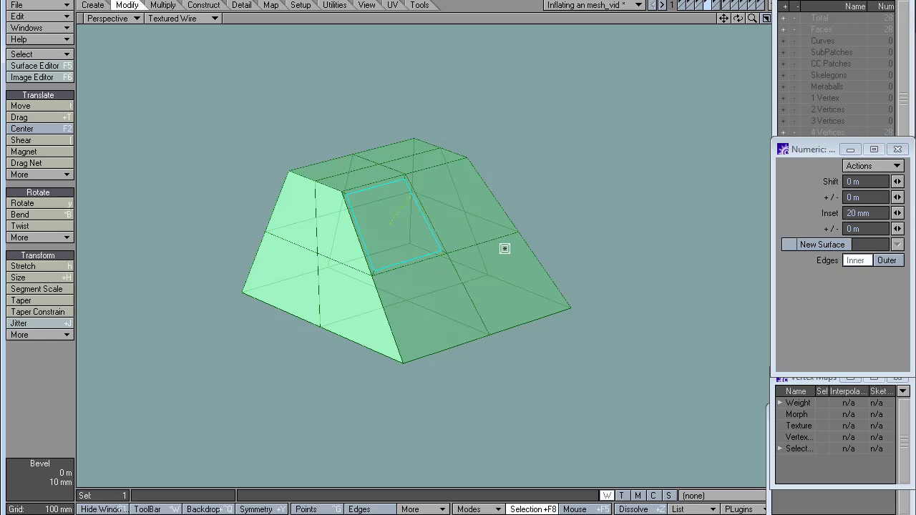
key(space)
Invert the polygon selection, start Multishift and set its shift mode to Contour.
key(shift+apostrophe)
ctrl+shift+right_click(462, 229)
mouse_move(538, 267)
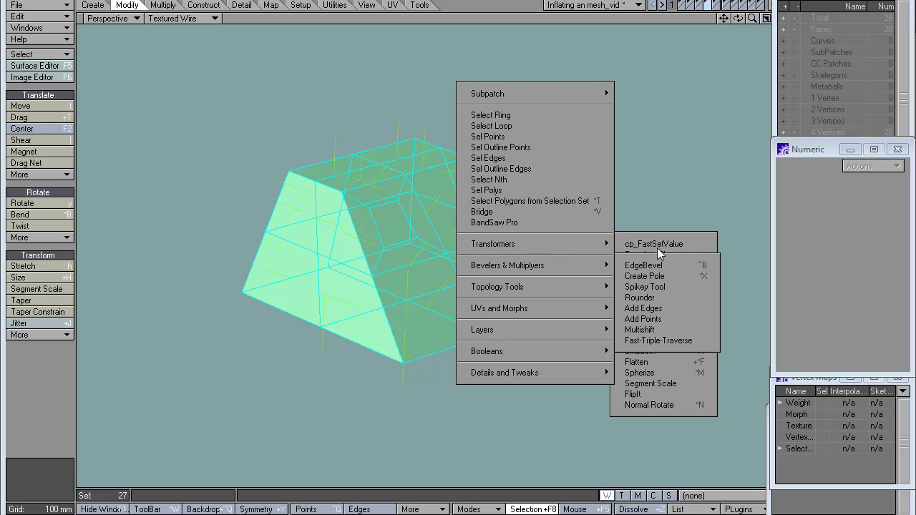
click(645, 331)
click(872, 261)
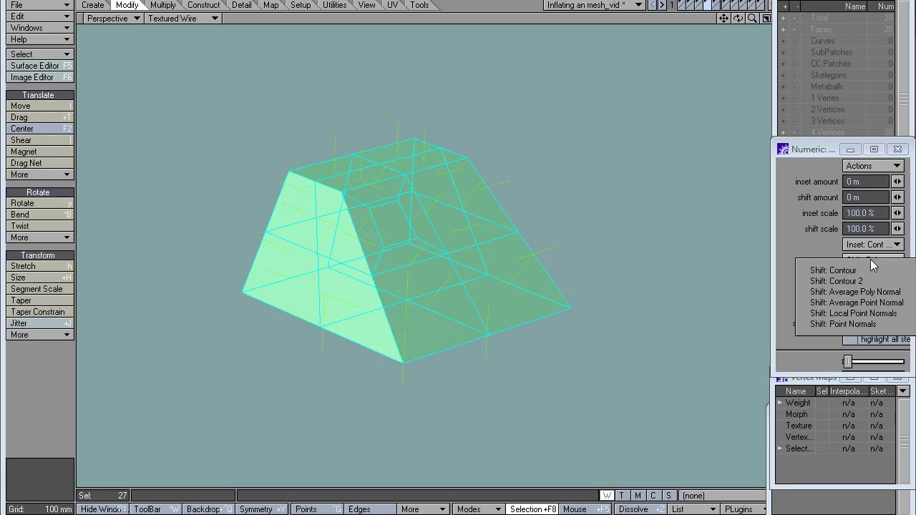
click(855, 270)
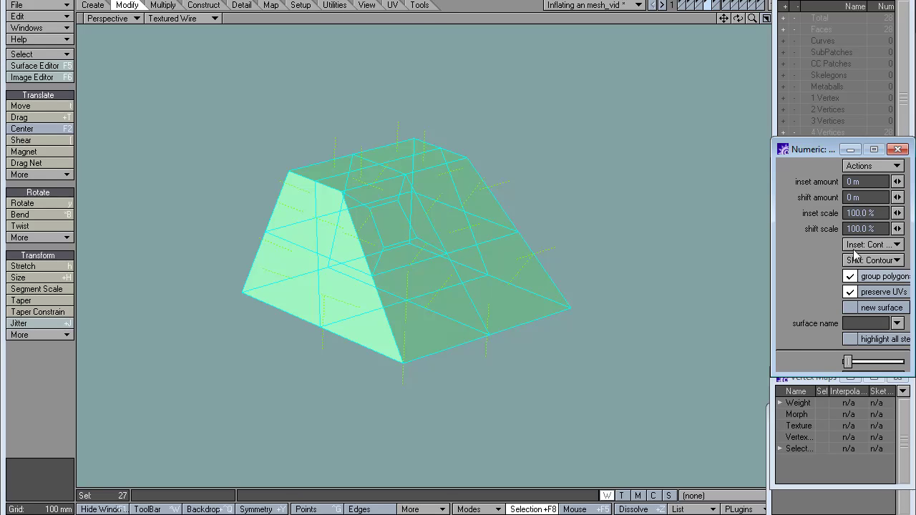
Set the Multishift shift amount to 100 mm and finish the operation on the selected polygons.
click(867, 197)
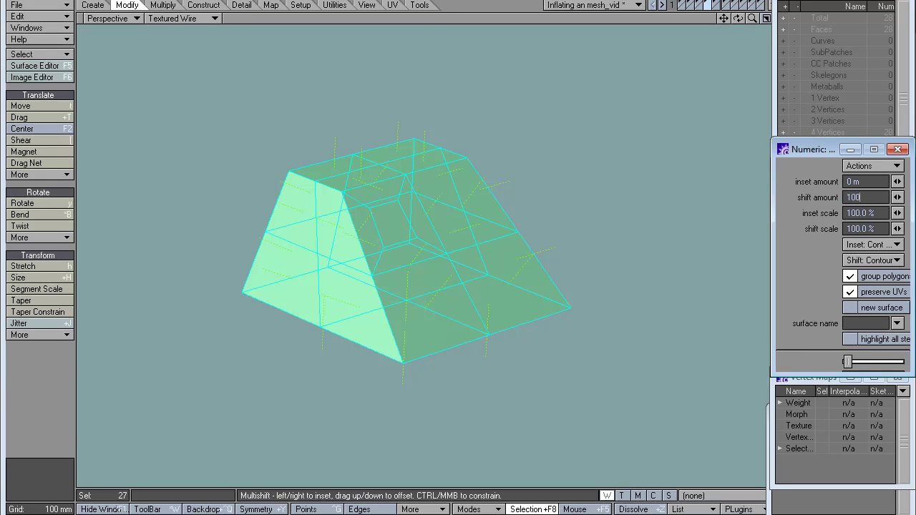
text(100mm)
key(Return)
alt+drag(591, 179, 553, 115)
click(884, 198)
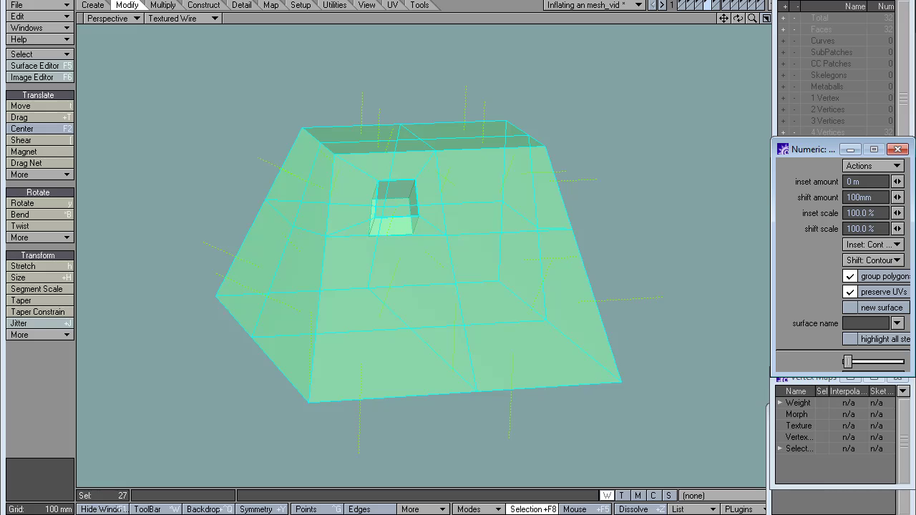
text(100mm)
key(Return)
key(space)
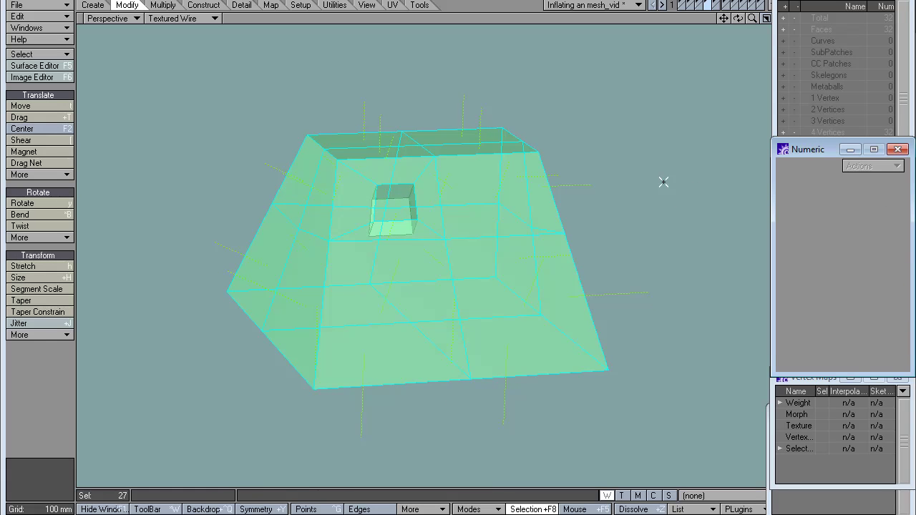
Merge the polygons of the small recess back into one face and show layer 1 alongside layer 4.
key(shift+')
ctrl+shift+click(663, 180)
click(663, 178)
alt+drag(402, 249, 673, 247)
key(shift+z)
shift+click(680, 5)
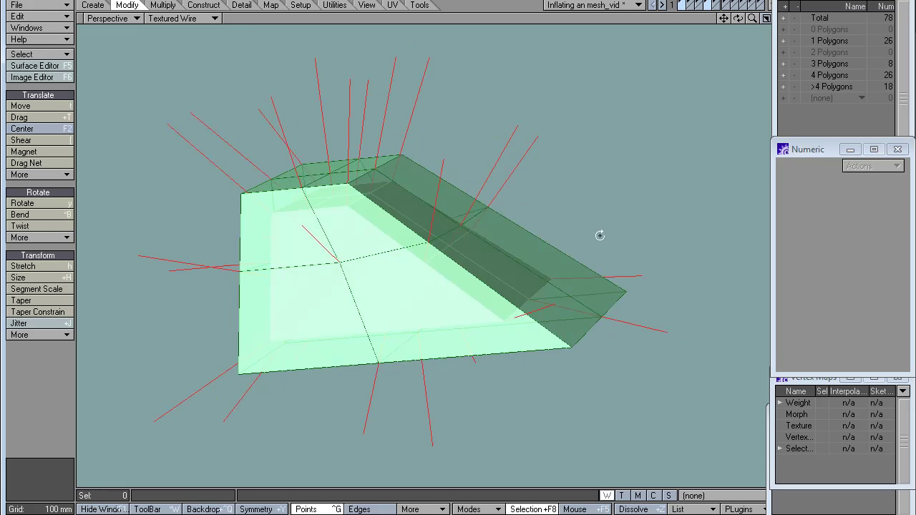
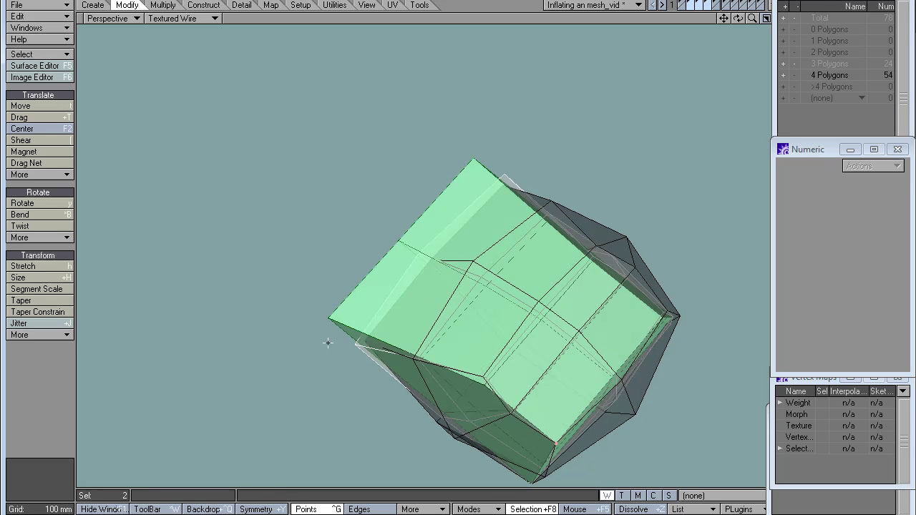
Examine how the three inflated meshes overlap near their upper edges, in polygon selection mode.
alt+drag(521, 286, 577, 222)
scroll(717, 241, up, 3)
key(ctrl+h)
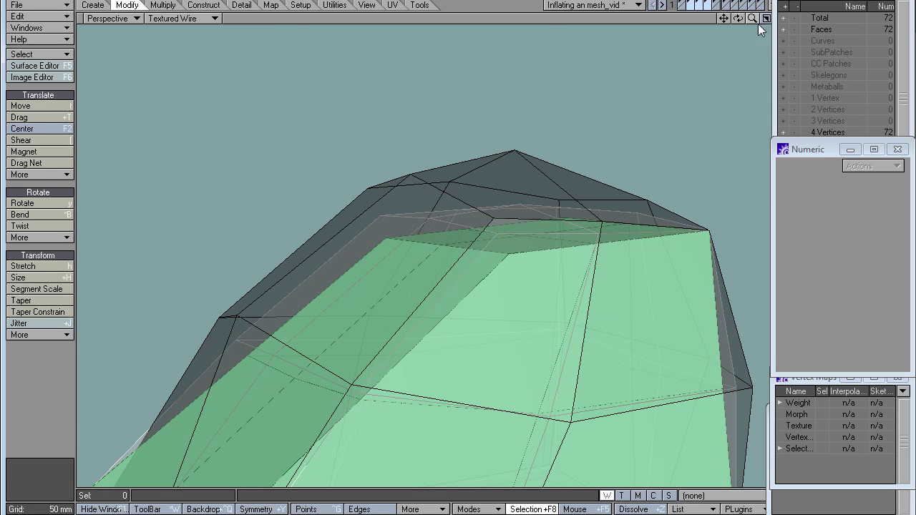
Isolate the original wedge on layer 1, then add layer 5 with the labelled comparison of the inflation methods.
click(680, 4)
scroll(613, 181, down, 3)
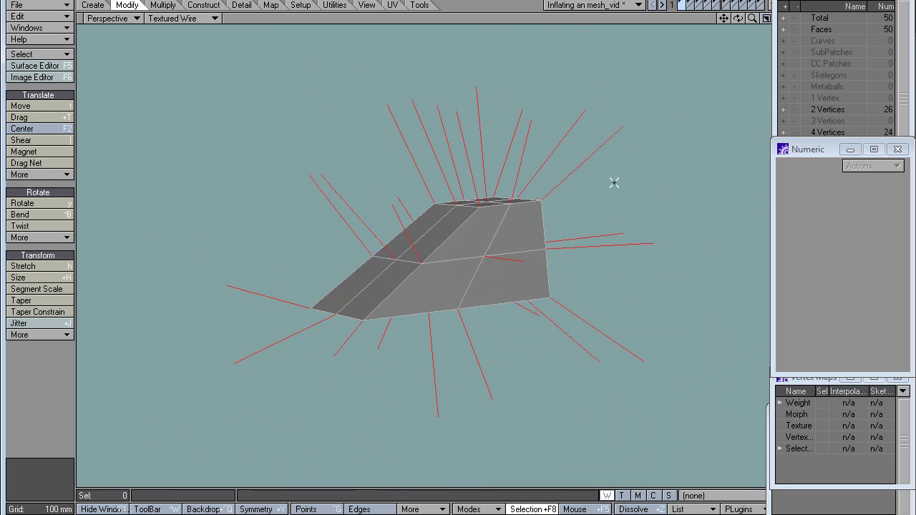
alt+drag(613, 182, 705, 79)
shift+click(717, 6)
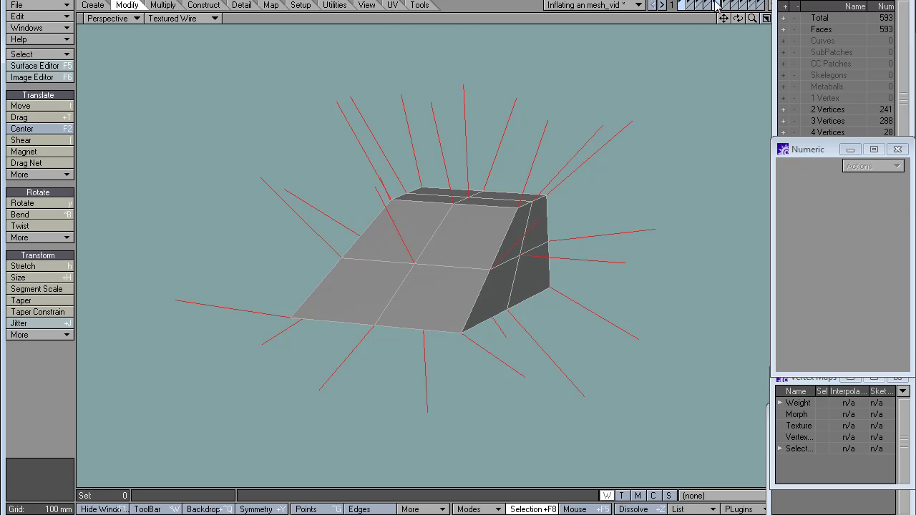
alt+drag(392, 253, 358, 275)
alt+shift+drag(506, 229, 508, 259)
Select the polygons of the "100mm" text in the green Contour label.
drag(505, 82, 504, 102)
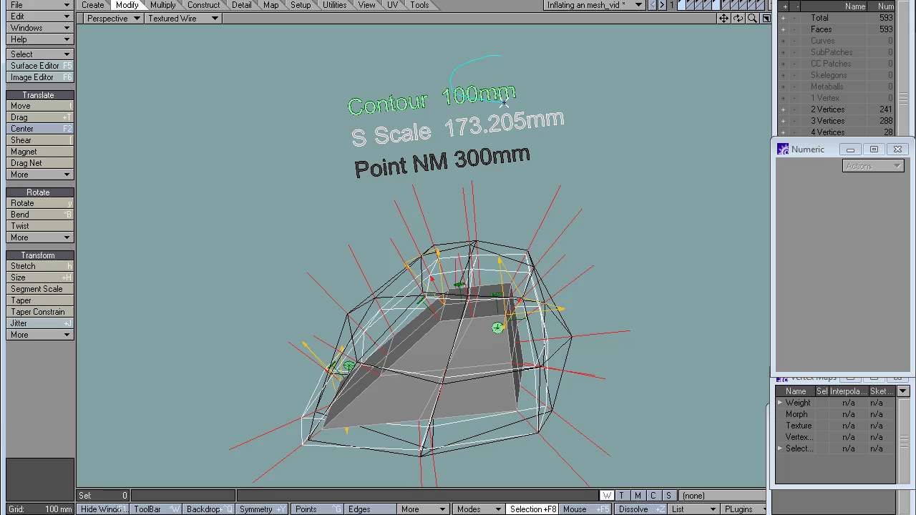
drag(468, 66, 453, 104)
right_drag(536, 75, 431, 77)
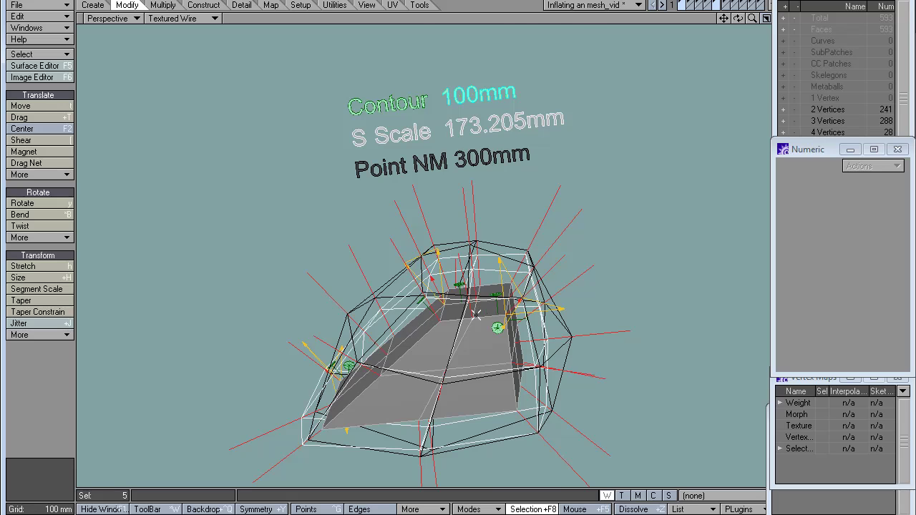
Add the two wedge polygons beneath the green contour arrows at the upper edge to the selection.
scroll(476, 314, up, 5)
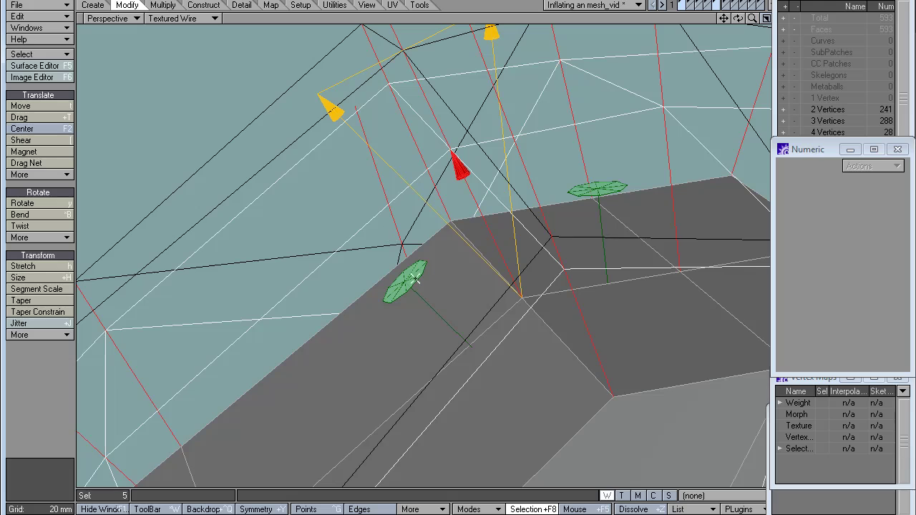
click(391, 338)
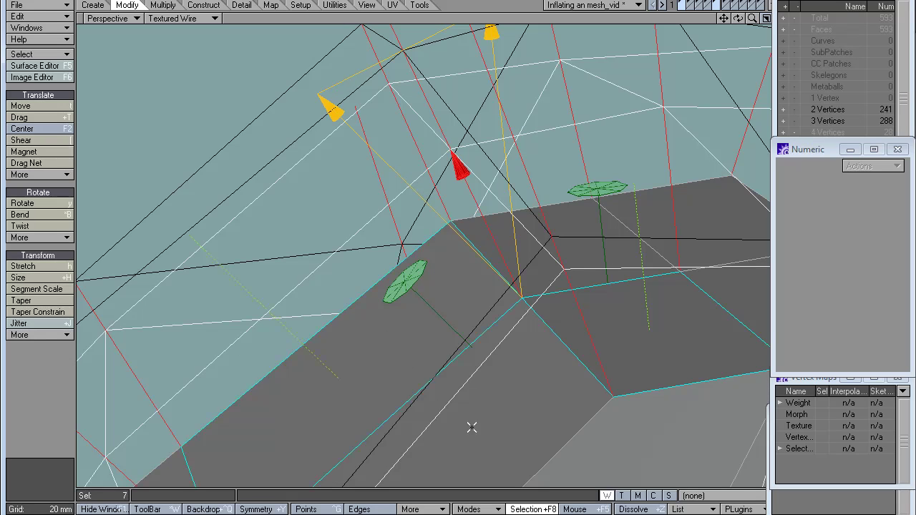
Toggle the layer 4 contour mesh to compare its upper edges with the other inflated meshes.
shift+click(707, 8)
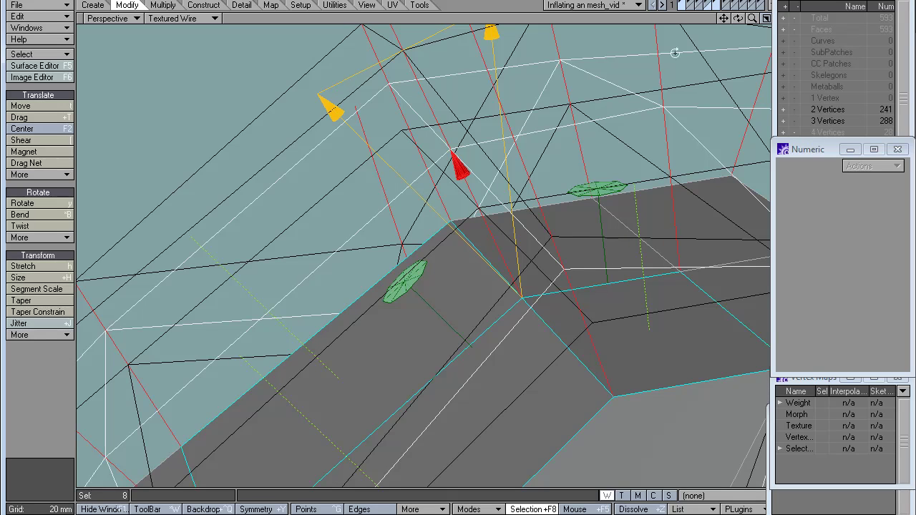
shift+click(709, 3)
alt+drag(600, 180, 568, 185)
click(710, 7)
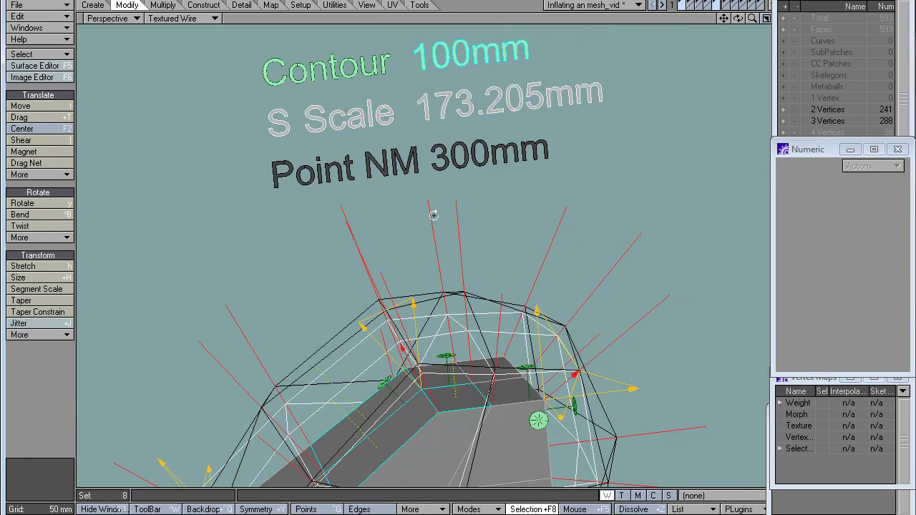
Clear the whole polygon selection, including the "100mm" text of the green Contour label.
key(slash)
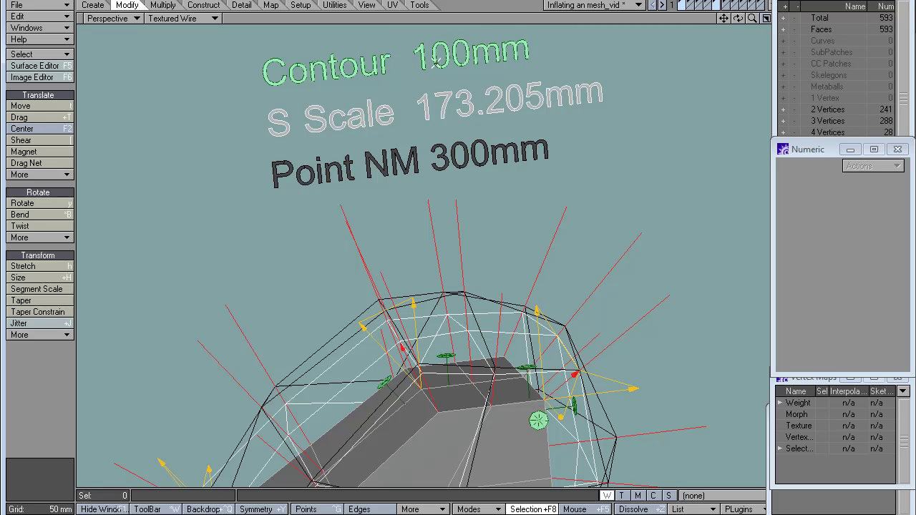
right_drag(427, 85, 518, 53)
key(slash)
Select the points at the red arrow above the wedge's upper edge, in point selection mode.
scroll(444, 403, up, 4)
mouse_move(443, 403)
alt+mouse_down()
mouse_move(503, 360)
mouse_move(343, 309)
alt+mouse_up()
scroll(393, 322, up, 4)
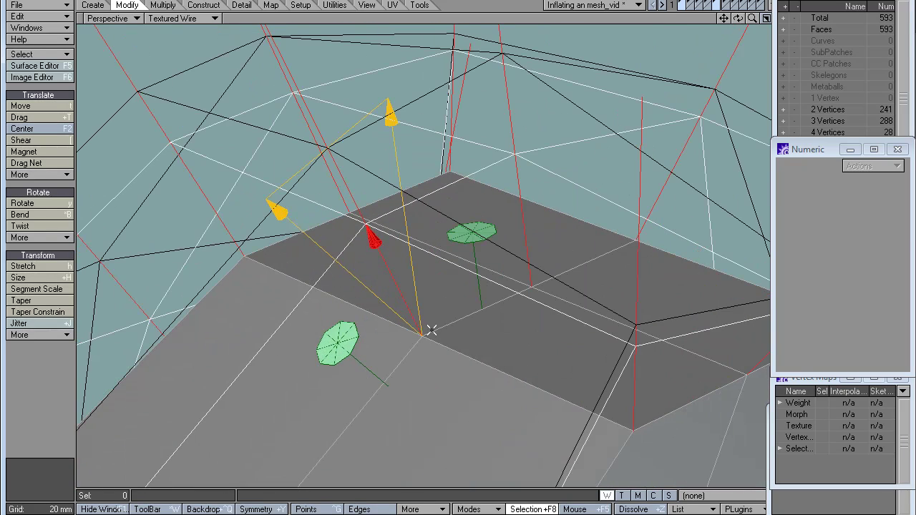
key(ctrl+g)
click(365, 223)
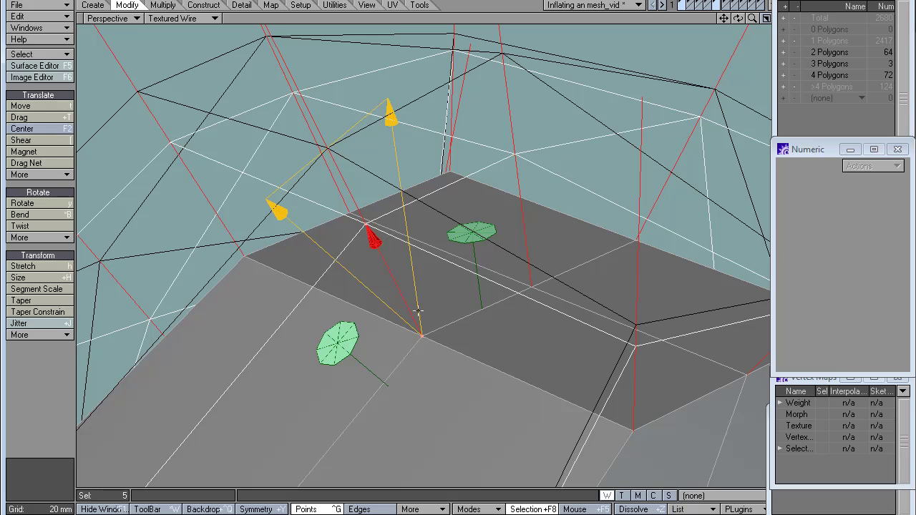
Examine the red, yellow and green arrows at the wedge's upper corners and where their tips meet the inflated meshes.
alt+drag(426, 312, 404, 319)
alt+shift+drag(511, 270, 300, 270)
alt+drag(558, 264, 679, 226)
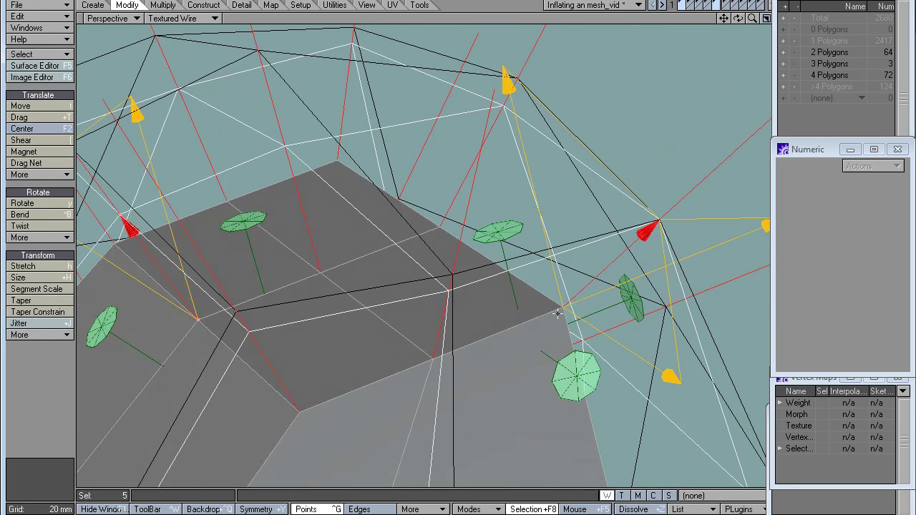
alt+shift+drag(192, 294, 398, 284)
alt+drag(353, 231, 431, 281)
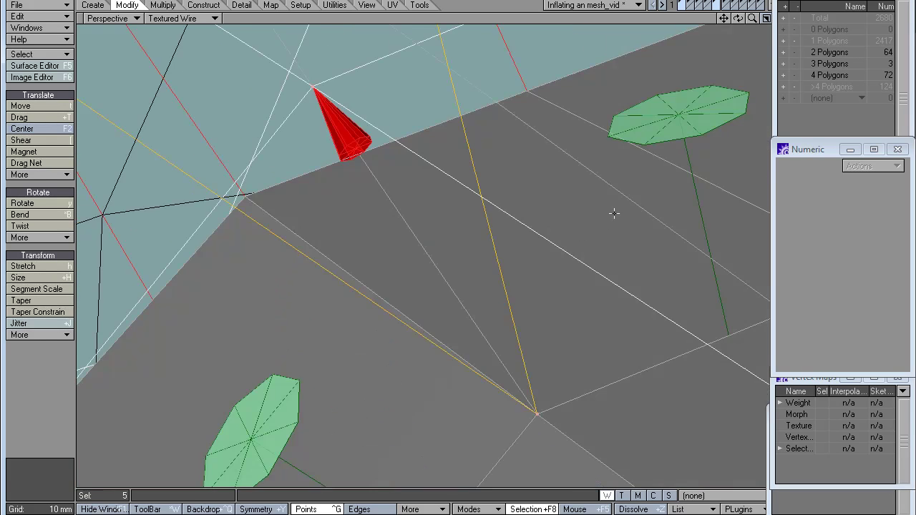
Select the four wedge polygons that meet at the base of the red and yellow arrows on the upper edge.
key(ctrl+h)
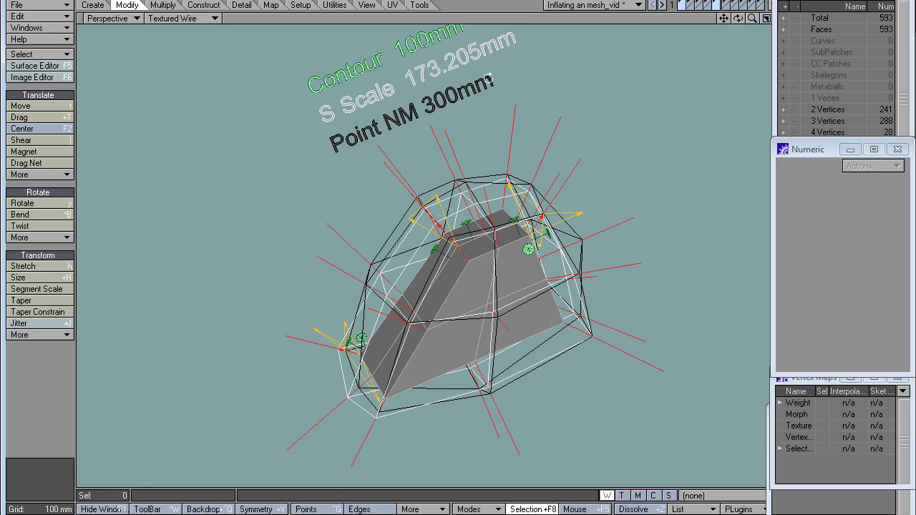
alt+drag(488, 79, 556, 248)
ctrl+alt+drag(474, 242, 479, 279)
ctrl+alt+drag(480, 332, 499, 370)
key(ctrl+g)
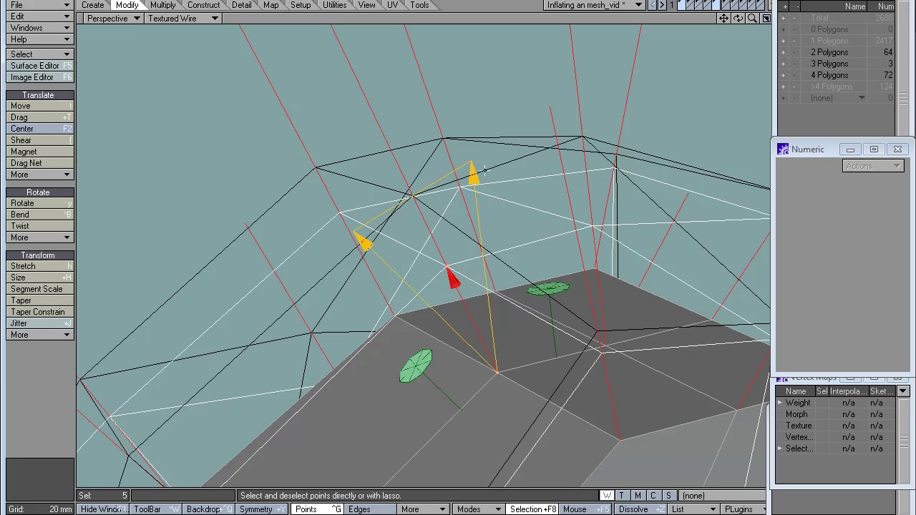
key(space)
key(space)
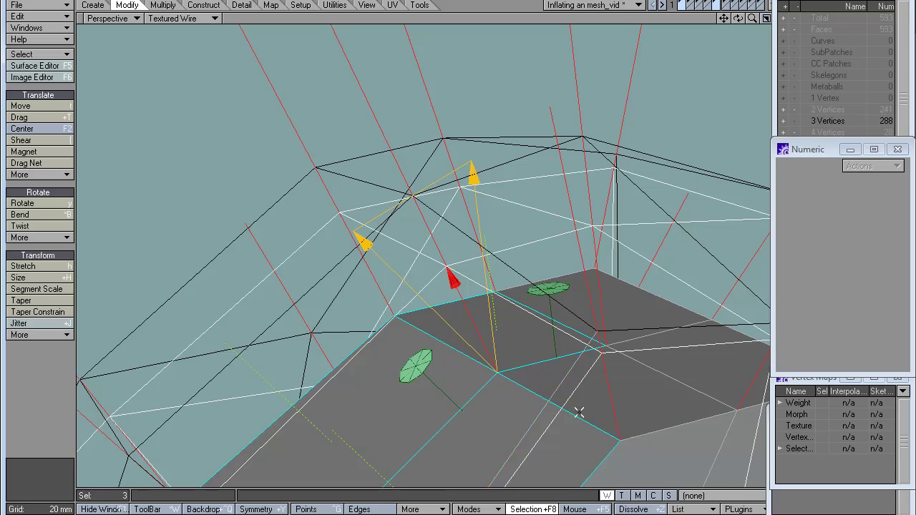
click(562, 382)
alt+drag(508, 370, 382, 391)
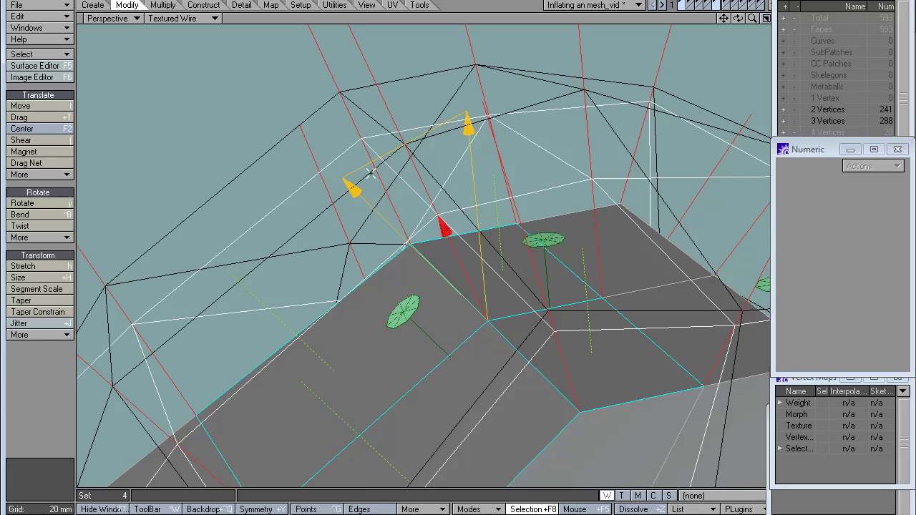
Measure the absolute distance between the yellow arrow's tip and its base point, then return to polygon selection mode.
key(ctrl+g)
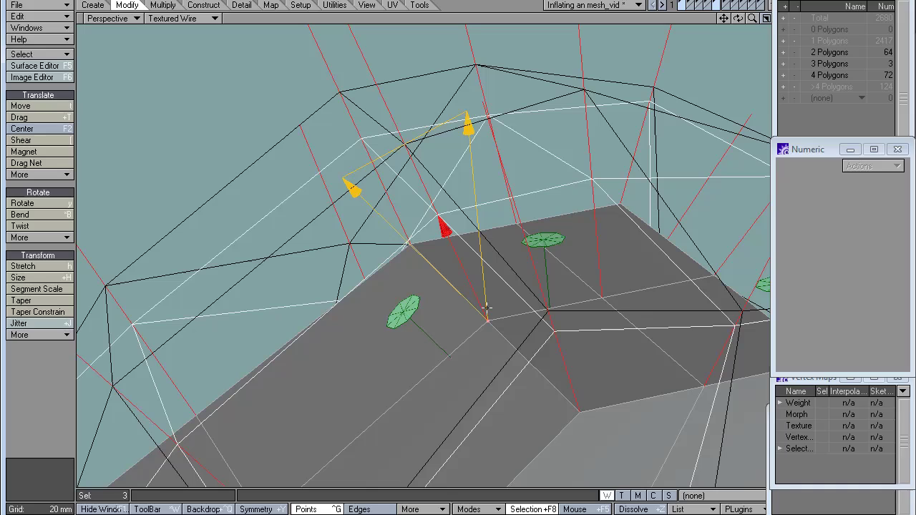
ctrl+shift+drag(468, 108, 439, 141)
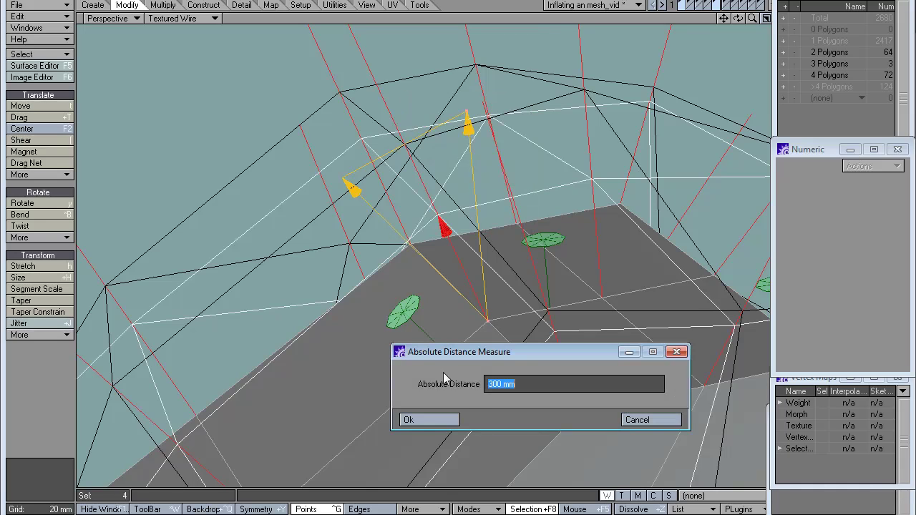
click(636, 420)
key(ctrl+h)
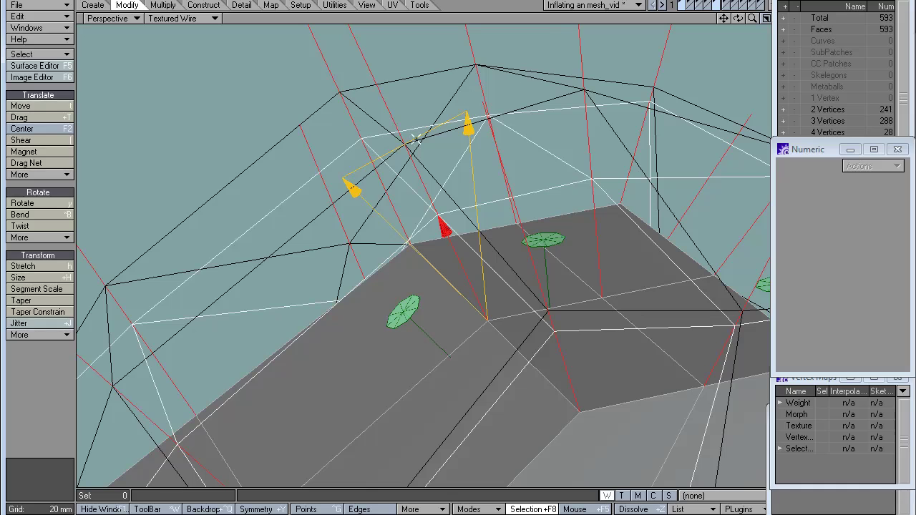
Show the layer 2 point-normal mesh as solid geometry and examine it around the yellow arrow tips.
key(ctrl+g)
scroll(426, 146, up, 4)
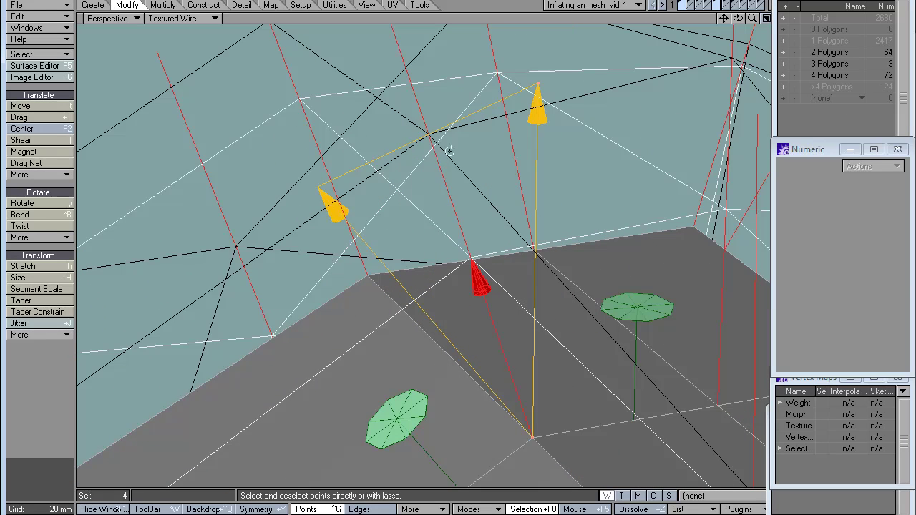
shift+click(688, 6)
alt+drag(447, 261, 360, 175)
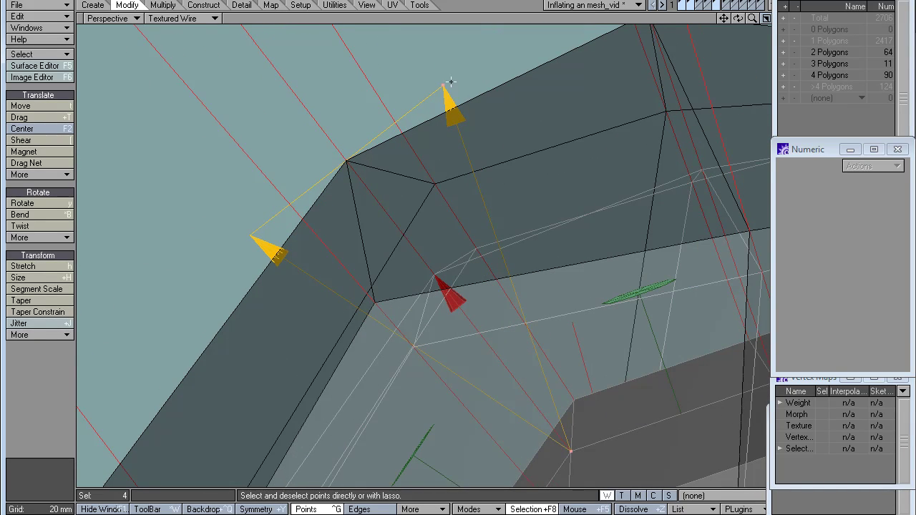
alt+drag(281, 272, 356, 310)
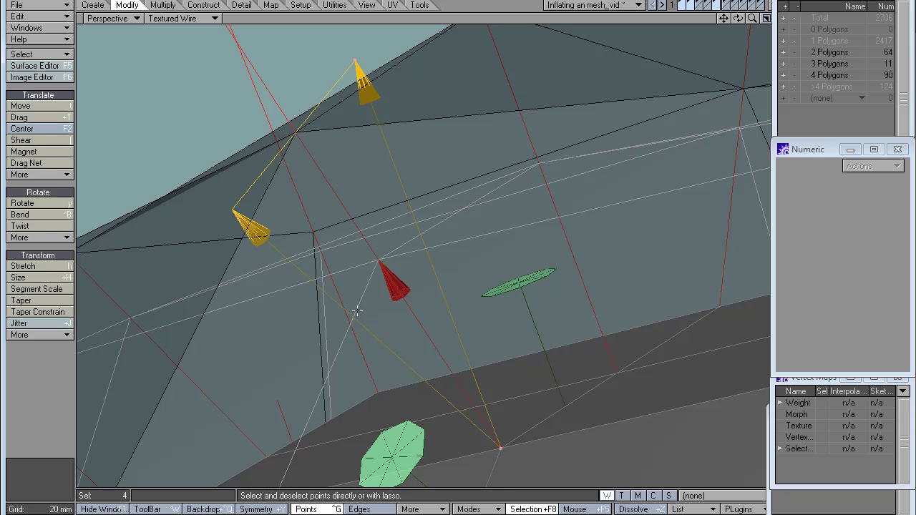
Examine how the inflated meshes line up with the arrows at the wedge's sharp lower corner.
key(a)
alt+drag(314, 399, 458, 436)
scroll(370, 384, up, 4)
alt+shift+drag(369, 384, 364, 196)
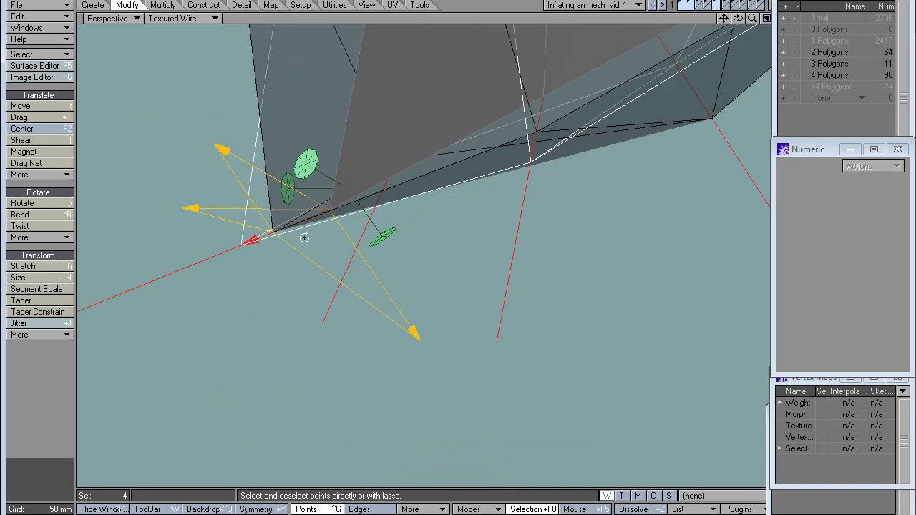
alt+drag(302, 236, 491, 187)
alt+shift+drag(513, 409, 287, 206)
key(])
key(/)
Inspect the red arrow's tip at the lower corner from other sides, then return to polygon selection mode.
ctrl+alt+drag(336, 234, 392, 227)
alt+drag(243, 213, 527, 308)
scroll(549, 247, up, 5)
click(533, 213)
ctrl+alt+drag(527, 307, 591, 313)
ctrl+alt+drag(473, 353, 452, 277)
key(space)
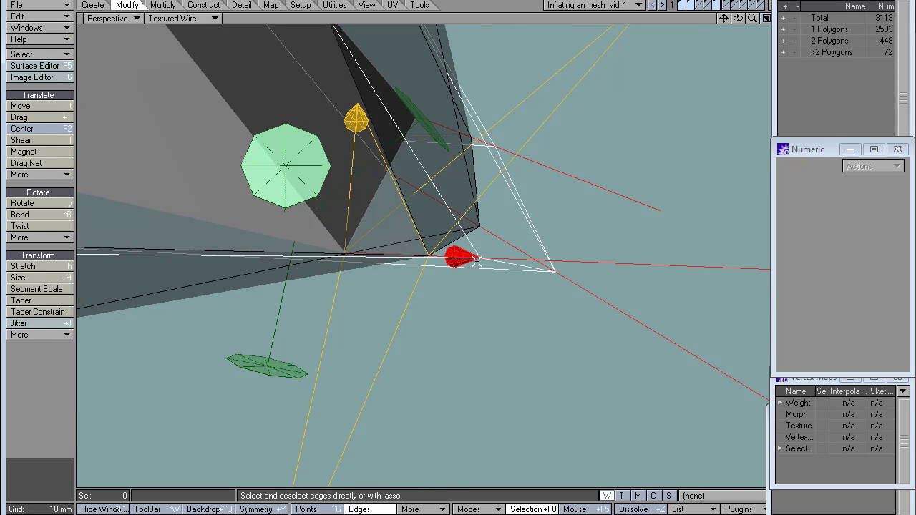
key(space)
Compare the inflated meshes on layers 2, 3 and 4 by displaying them one at a time.
key(a)
alt+drag(639, 303, 516, 229)
key(2)
key(3)
key(4)
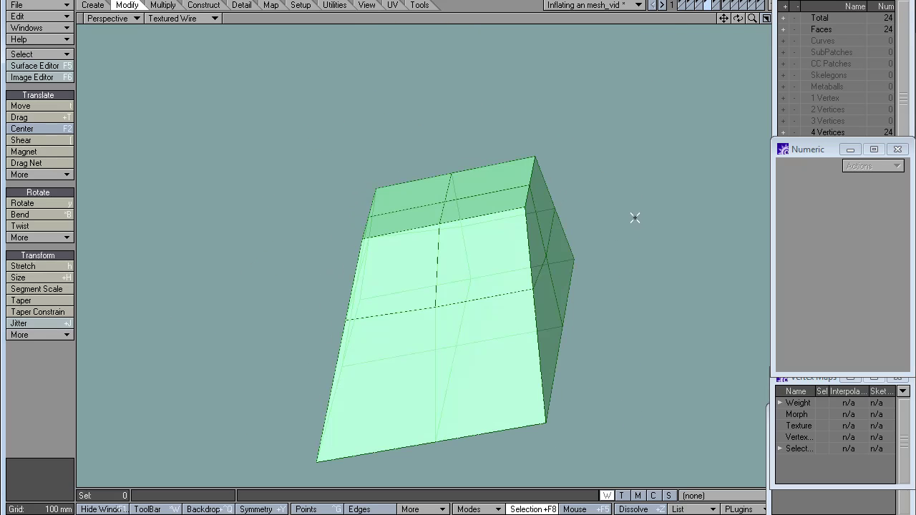
key(3)
key(2)
key(3)
key(4)
mouse_move(536, 283)
alt+mouse_down()
mouse_move(637, 268)
mouse_move(546, 217)
mouse_move(522, 274)
mouse_move(467, 297)
mouse_move(271, 282)
mouse_move(418, 252)
alt+mouse_up()
Examine the green contour mesh on layer 4 from several sides, in point selection mode.
key(ctrl+g)
click(481, 313)
alt+drag(482, 313, 472, 187)
alt+drag(479, 265, 493, 282)
key(/)
key(space)
key(space)
key(space)
key(space)
key(space)
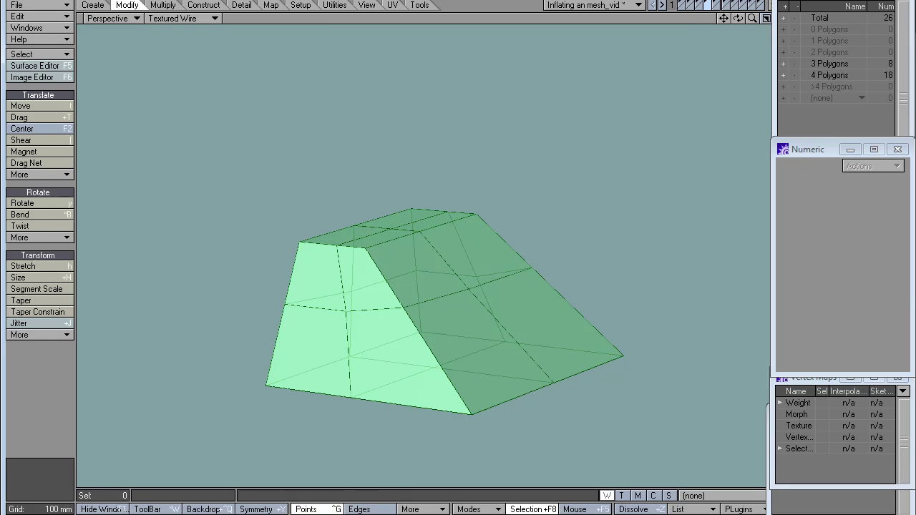
Display the original wedge on layer 1 together with the shift-scaled mesh on layer 3.
key(Tab)
drag(413, 324, 645, 93)
shift+click(681, 5)
alt+drag(525, 160, 458, 376)
alt+shift+drag(461, 326, 426, 152)
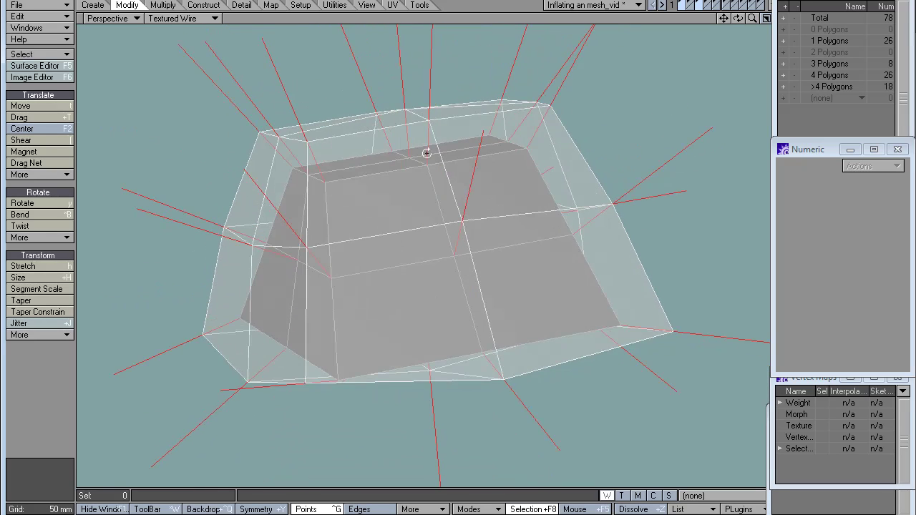
Examine the offset between the shift-scaled mesh and the wedge inside it from several angles.
key(space)
key(space)
click(531, 160)
key(])
alt+drag(531, 159, 364, 309)
key(space)
alt+drag(318, 359, 268, 355)
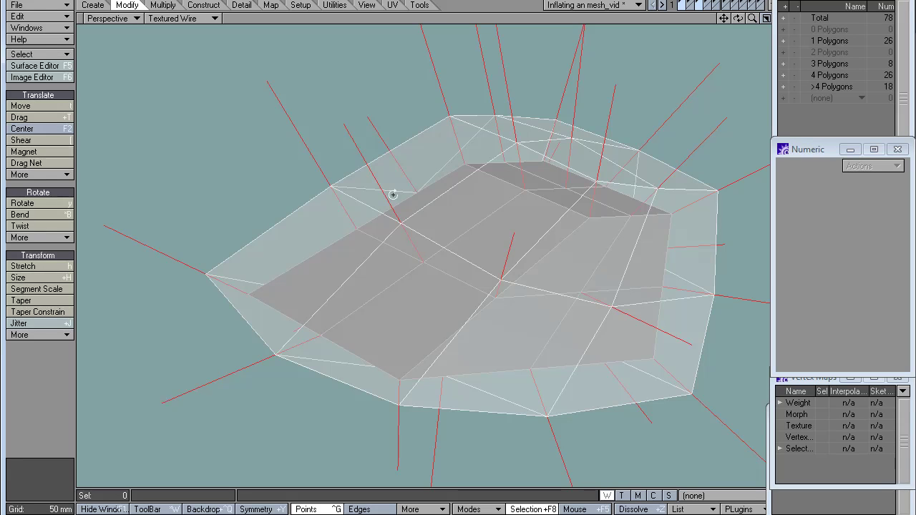
alt+drag(393, 194, 519, 303)
alt+shift+drag(482, 186, 565, 284)
Overlay the layer 2 point-normal mesh with the layer 3 shift-scaled mesh and compare where they differ.
click(689, 3)
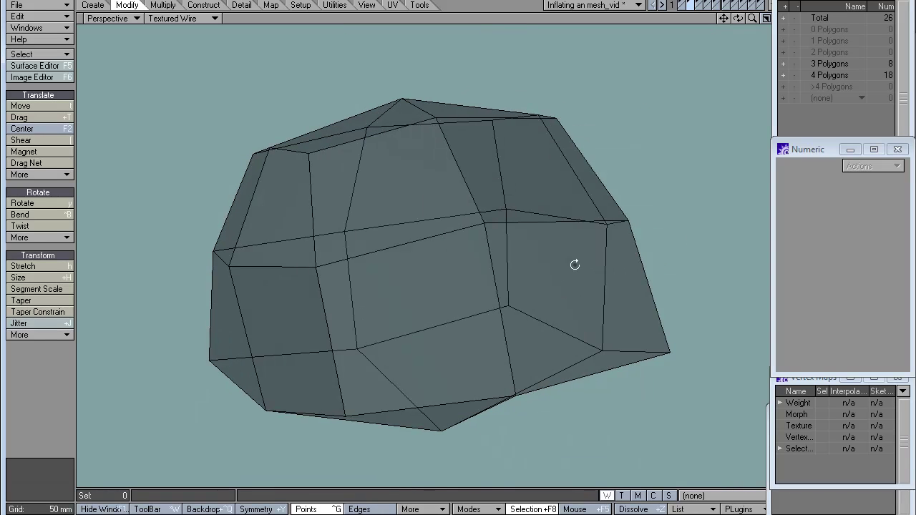
shift+click(699, 6)
alt+drag(592, 236, 699, 253)
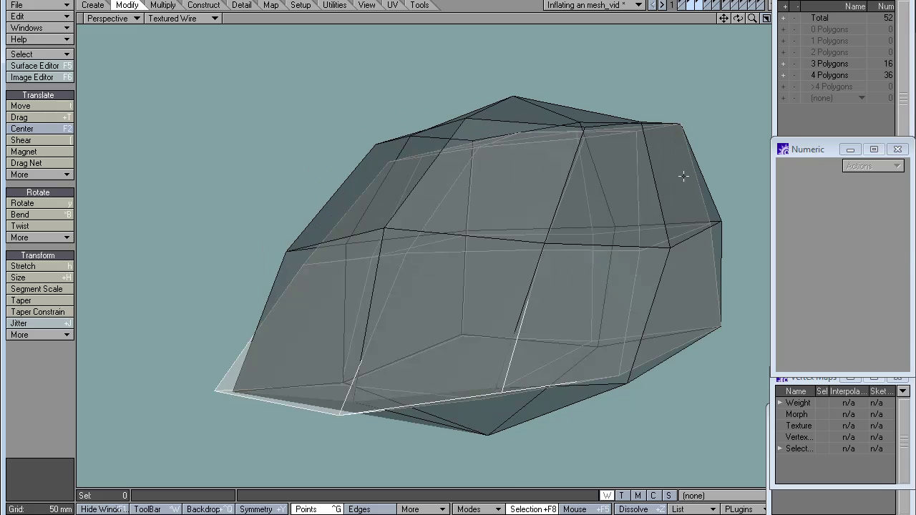
alt+drag(438, 218, 563, 151)
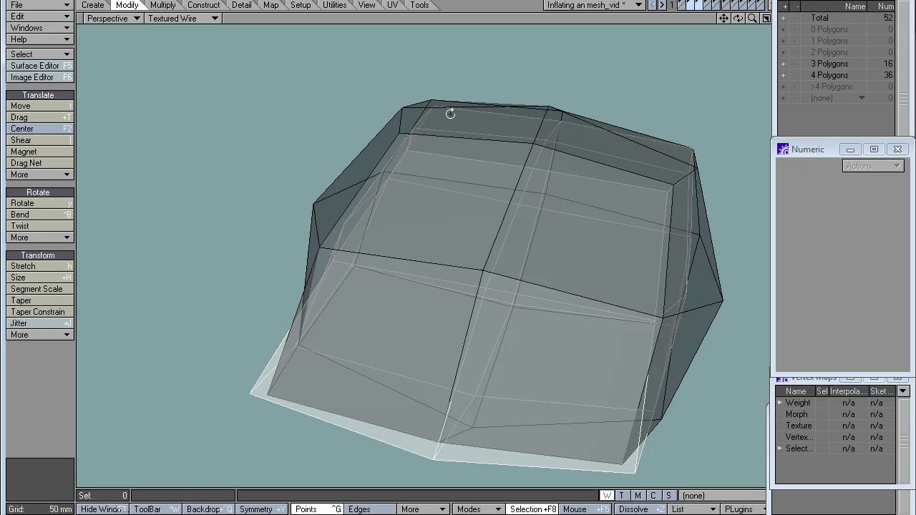
alt+drag(450, 113, 562, 86)
alt+drag(458, 306, 472, 221)
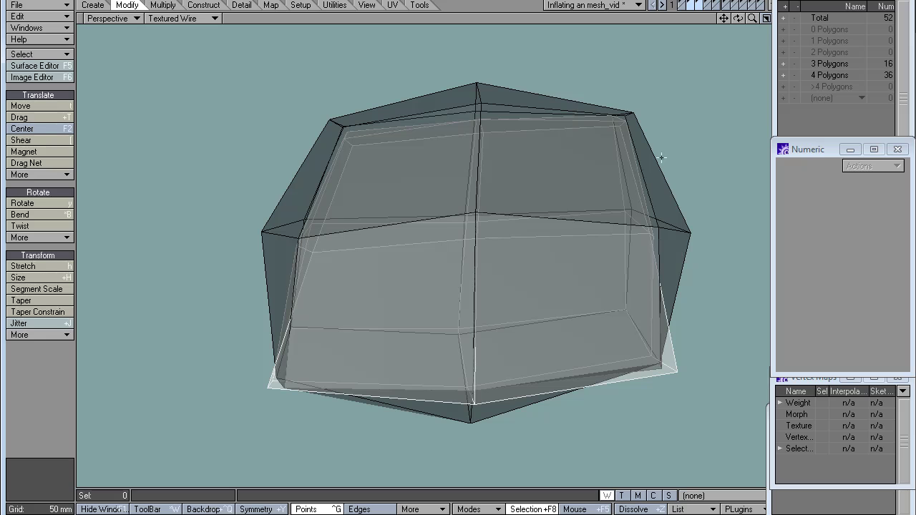
View the shift-scaled mesh on layer 3 alone, then the point-normal mesh on layer 2 alone.
click(698, 9)
alt+drag(294, 297, 558, 200)
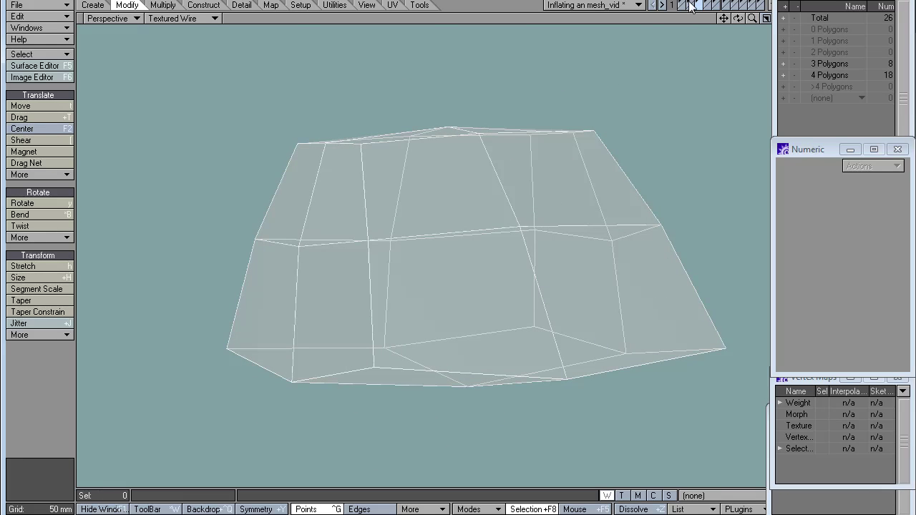
click(691, 7)
alt+drag(639, 265, 522, 277)
Add the original wedge on layer 1 to the point-normal mesh and examine the offset along the normal lines.
shift+click(682, 5)
alt+drag(500, 245, 568, 264)
scroll(448, 303, down, 2)
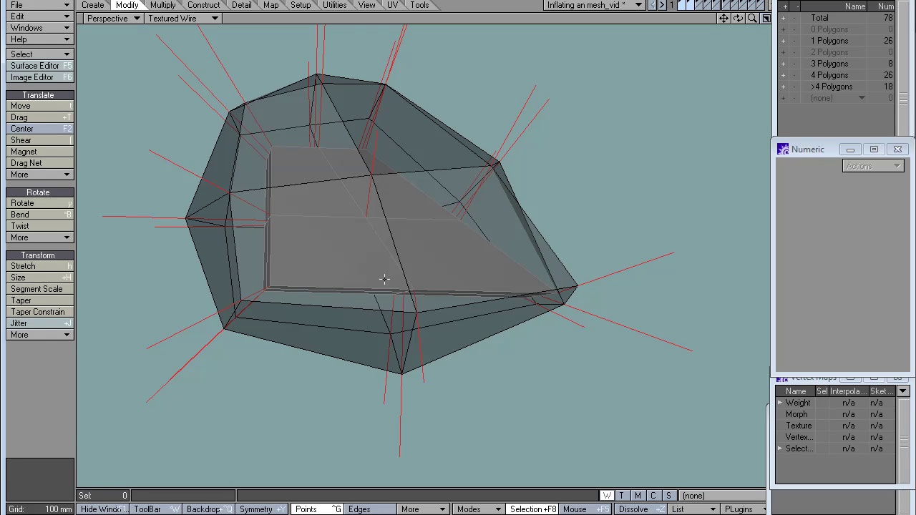
alt+drag(505, 343, 445, 218)
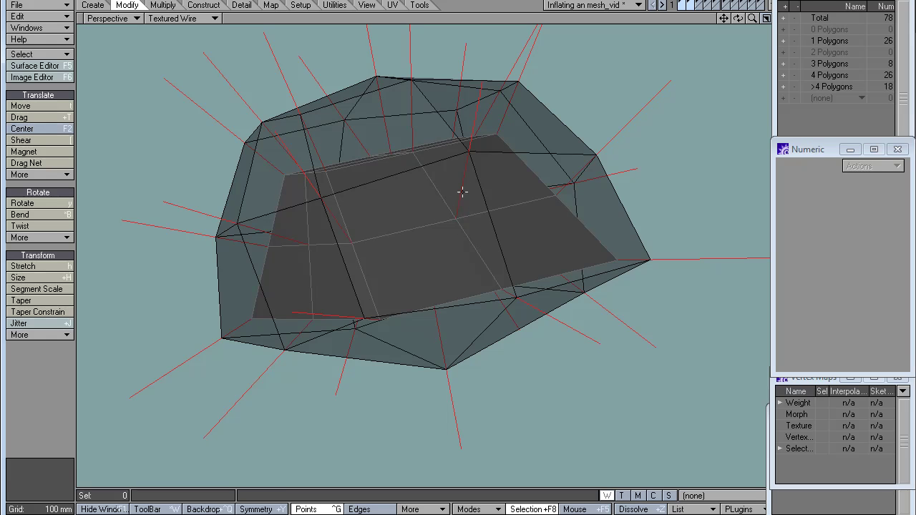
alt+drag(512, 86, 448, 213)
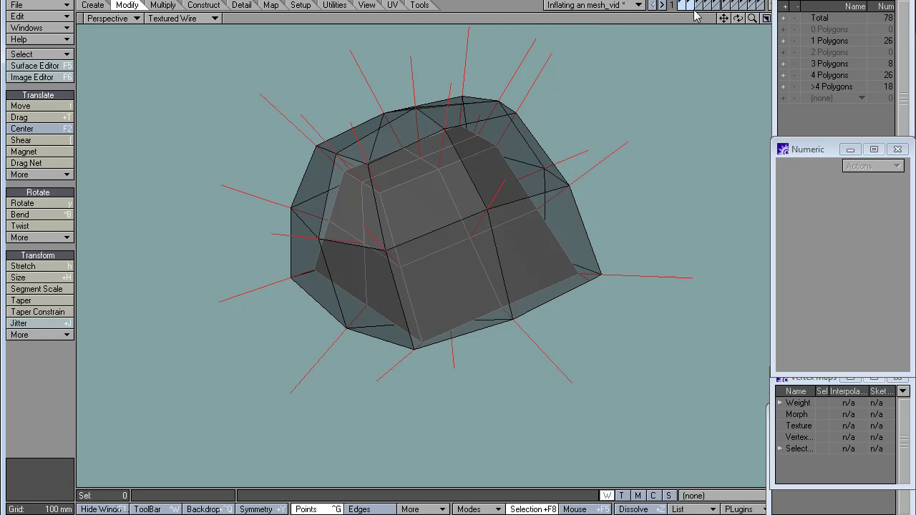
alt+drag(539, 232, 445, 249)
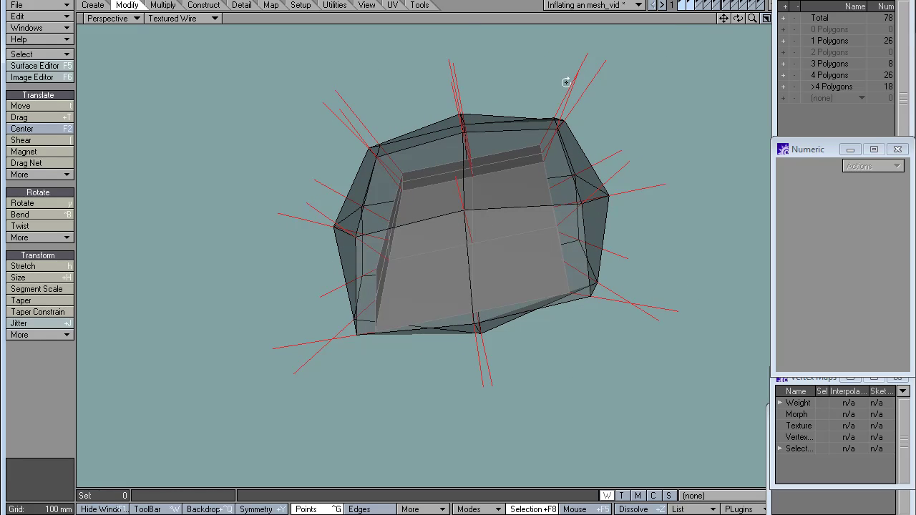
alt+drag(314, 202, 406, 258)
Clear the selection in polygon mode and display the torus mesh on layer 10.
key(ctrl+h)
click(456, 242)
key(bracketright)
key(Tab)
key(slash)
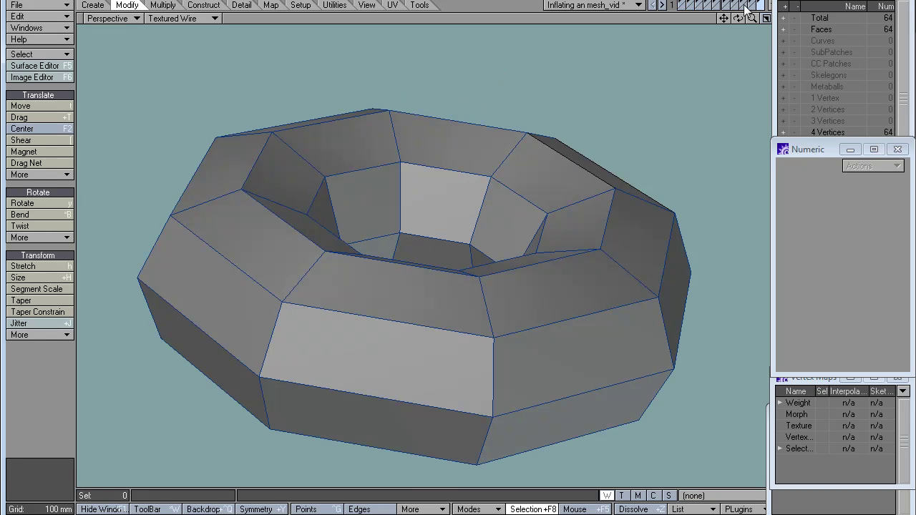
alt+drag(401, 336, 468, 310)
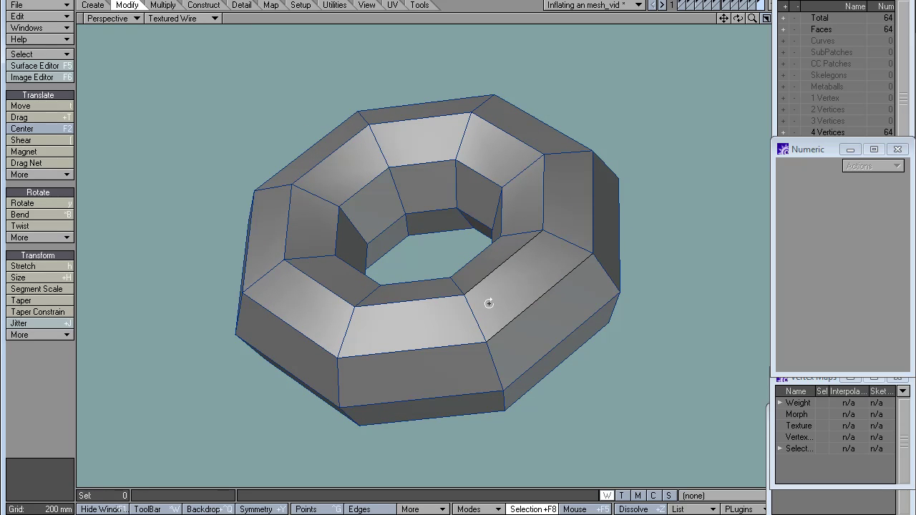
Twist the torus on layer 10 by 15° about the X axis, centred at the origin.
click(708, 5)
alt+drag(479, 286, 536, 341)
click(760, 5)
click(16, 227)
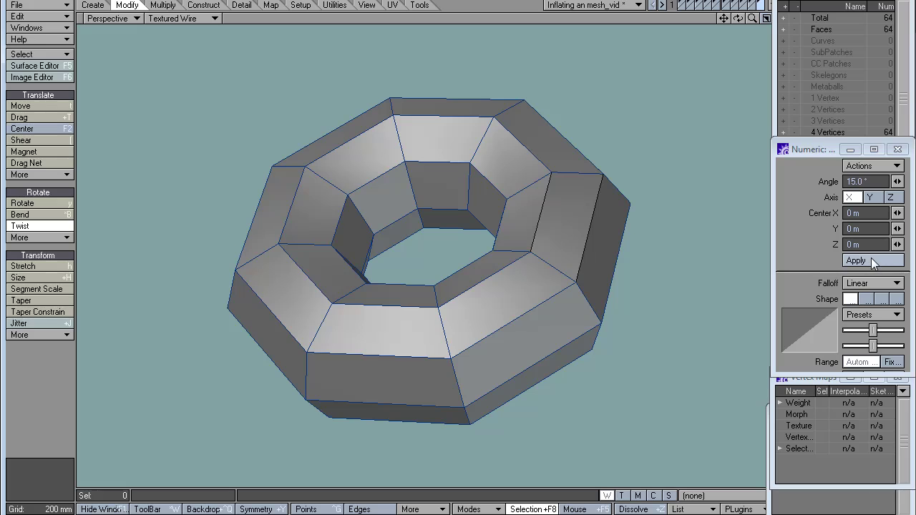
click(871, 260)
key(space)
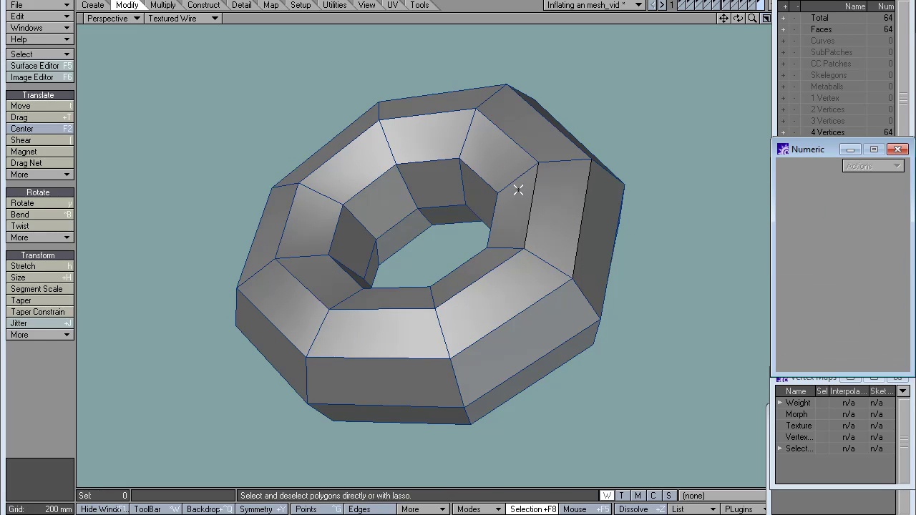
Select four polygon loops around the torus tube and split each loop down its middle.
click(509, 211)
right_click(510, 204)
click(510, 205)
right_click(435, 152)
click(426, 152)
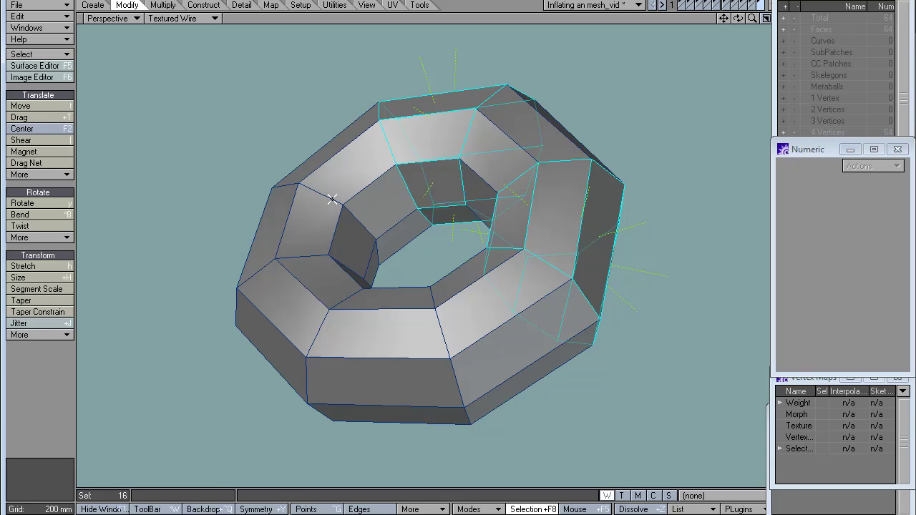
right_click(296, 229)
click(298, 229)
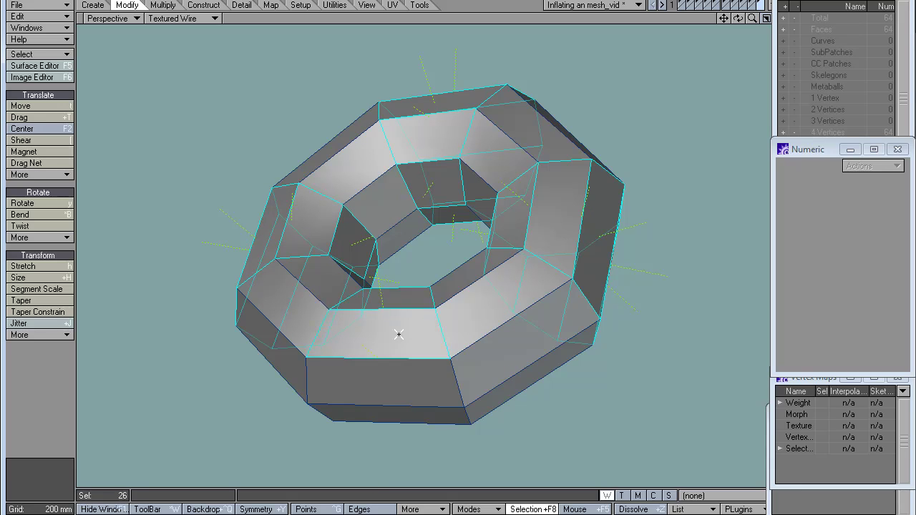
right_click(394, 330)
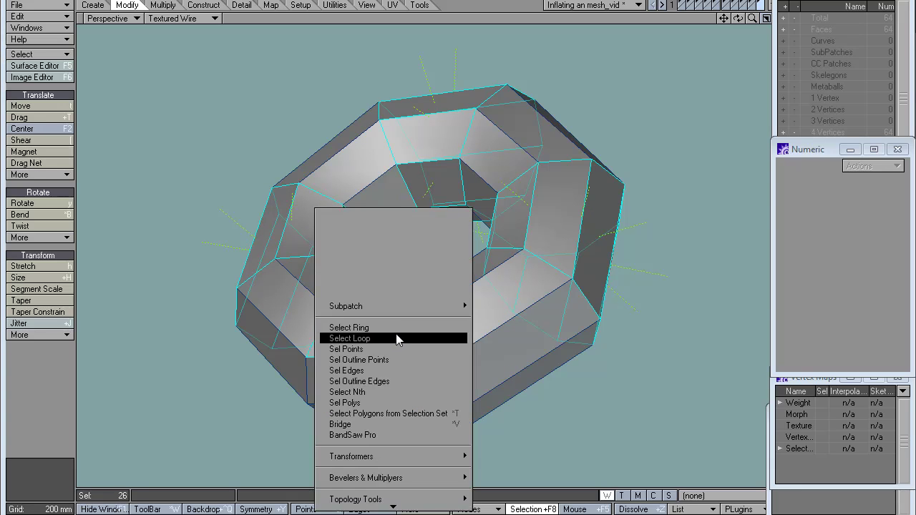
click(398, 339)
key(ctrl+u)
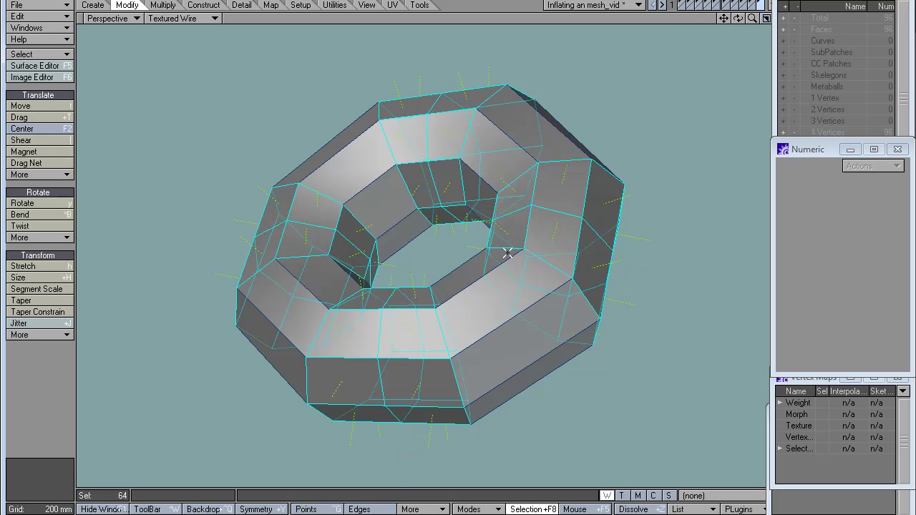
key(slash)
alt+drag(449, 249, 504, 381)
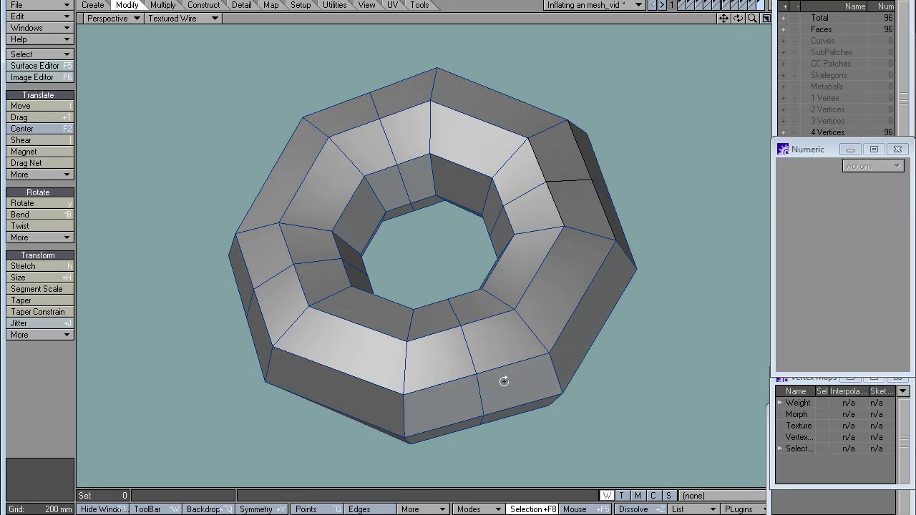
Select one unsplit polygon on the front of the torus and bevel it with a 100 mm inset and no shift.
click(343, 347)
alt+drag(343, 348, 389, 370)
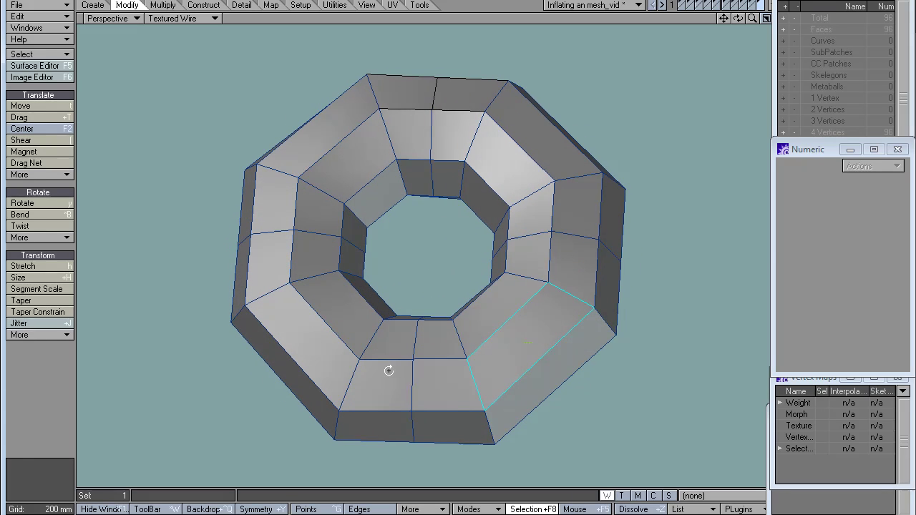
ctrl+shift+click(531, 313)
mouse_move(584, 438)
mouse_move(609, 453)
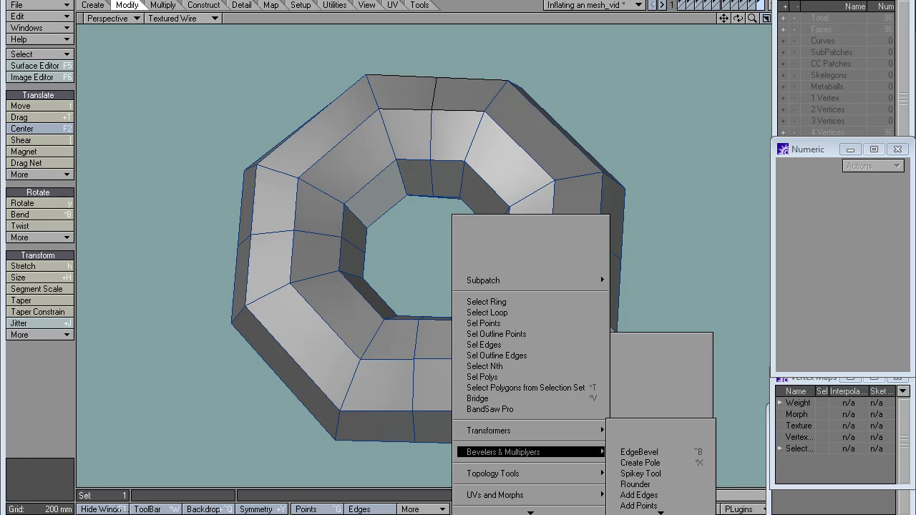
click(688, 238)
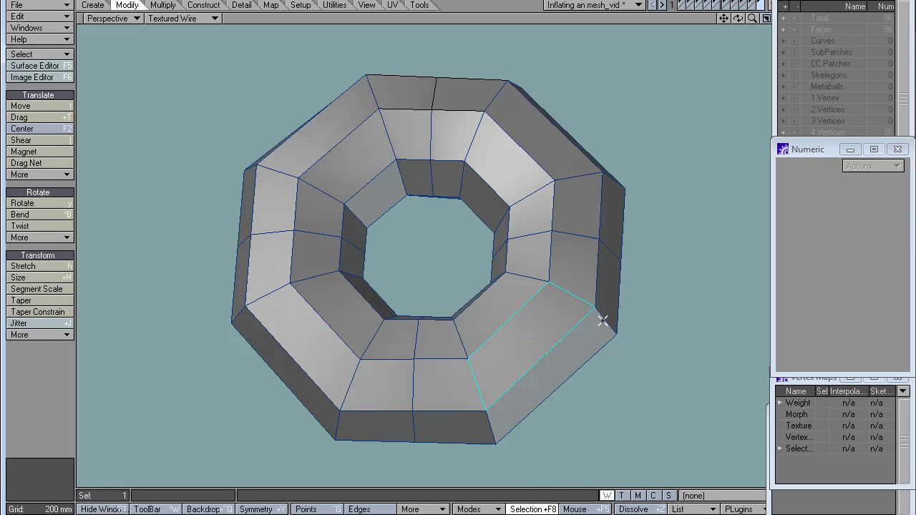
key(b)
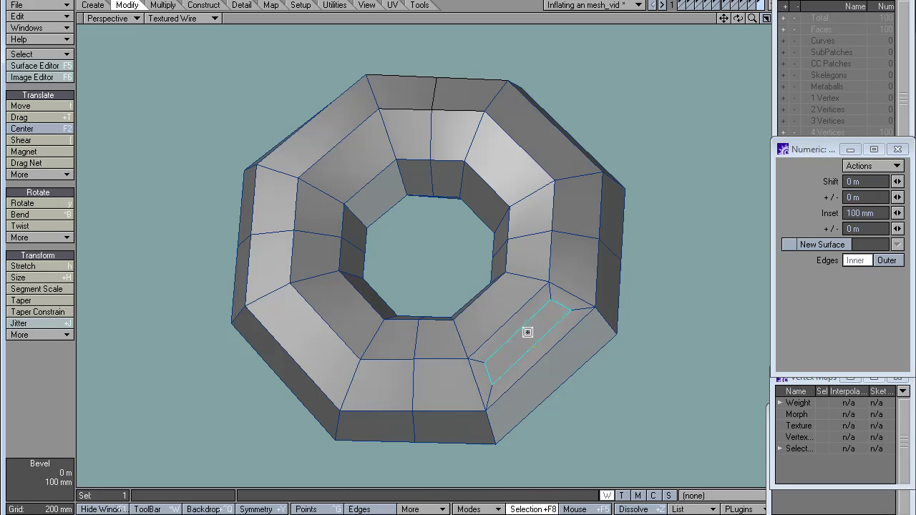
Try to inflate all torus polygons except the inset one using Multishift with Contour shift, shifting about -16.5 mm.
key(shift+apostrophe)
right_click(527, 332)
mouse_move(607, 389)
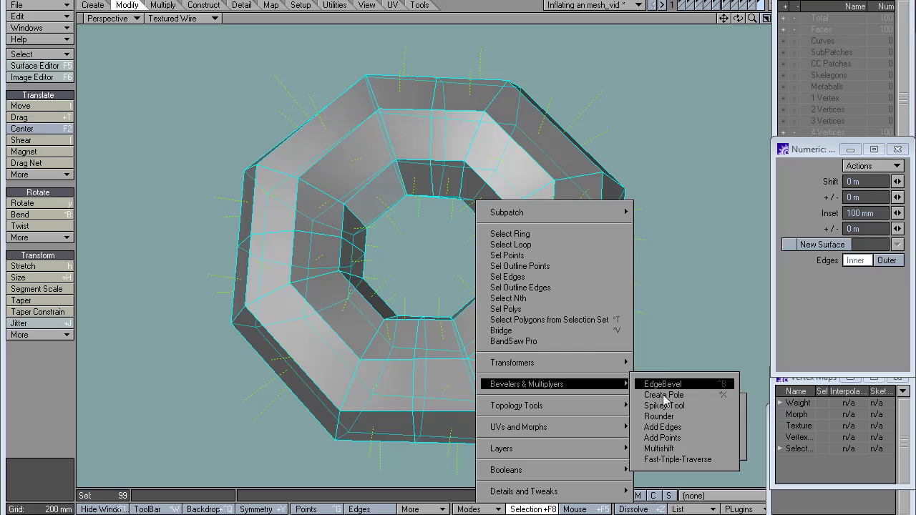
click(659, 448)
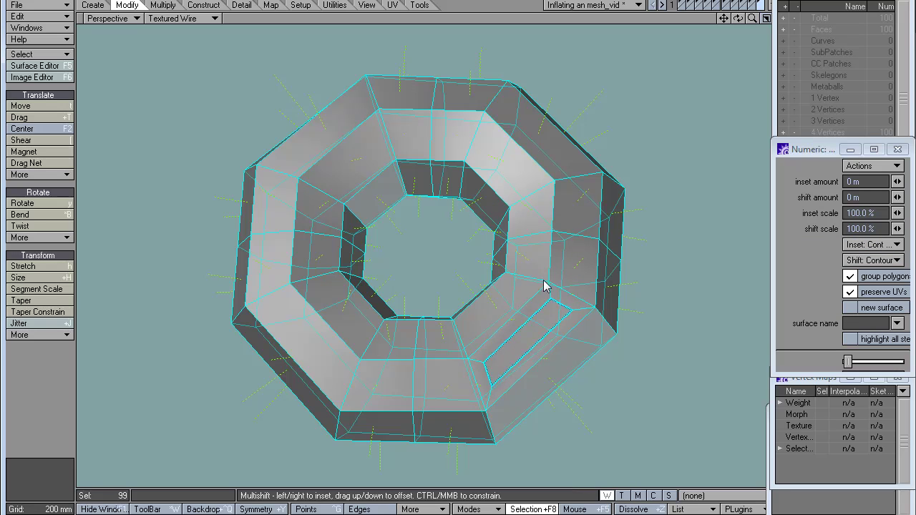
drag(544, 286, 540, 286)
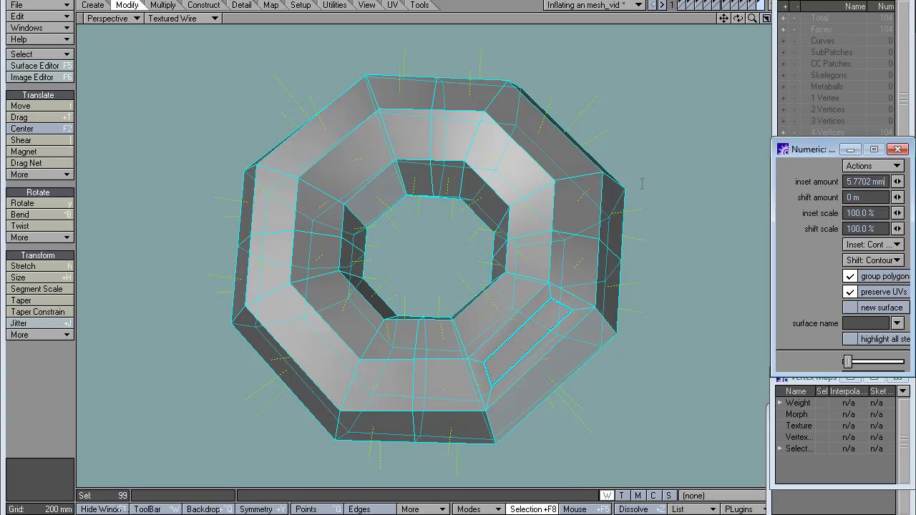
mouse_move(485, 366)
mouse_down()
mouse_move(492, 328)
mouse_move(497, 374)
mouse_move(498, 352)
mouse_move(507, 379)
mouse_move(508, 362)
mouse_move(497, 368)
mouse_up()
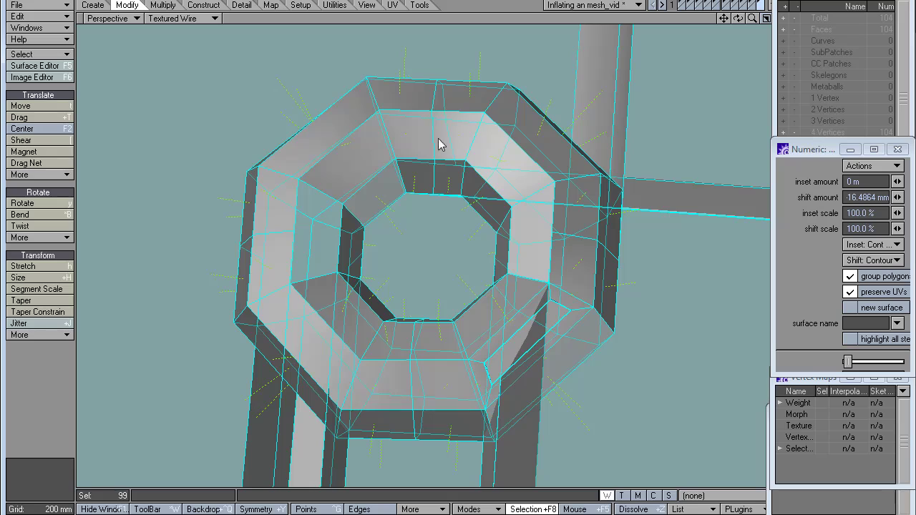
Examine the shifted torus, undo the Multishift changes and clear the selection.
drag(474, 261, 444, 136)
drag(447, 222, 446, 271)
scroll(446, 271, up, 5)
drag(536, 250, 499, 216)
key(ctrl+z)
key(ctrl+z)
key(ctrl+z)
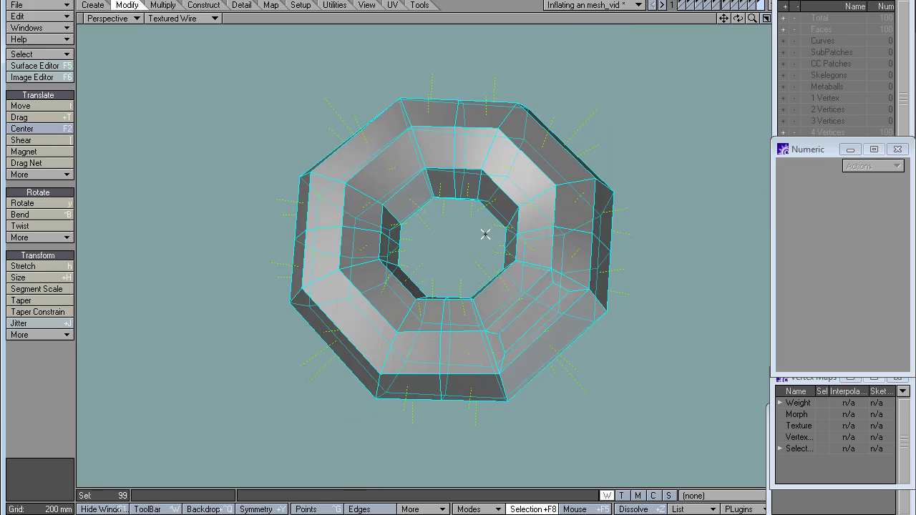
key(slash)
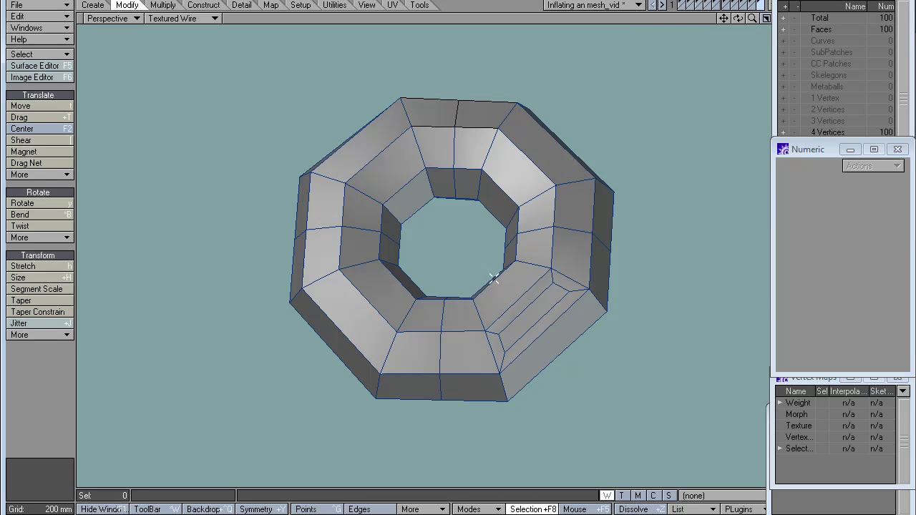
Undo the polygon inset, the loop splits and the twist on the torus.
key(u)
alt+drag(437, 346, 429, 328)
key(slash)
key(a)
alt+drag(297, 302, 498, 271)
alt+drag(515, 214, 435, 302)
ctrl+shift+right_click(445, 273)
click(445, 273)
key(c)
alt+drag(360, 320, 450, 276)
key(u)
Display the original wedge mesh on layer 6 and examine it.
click(728, 5)
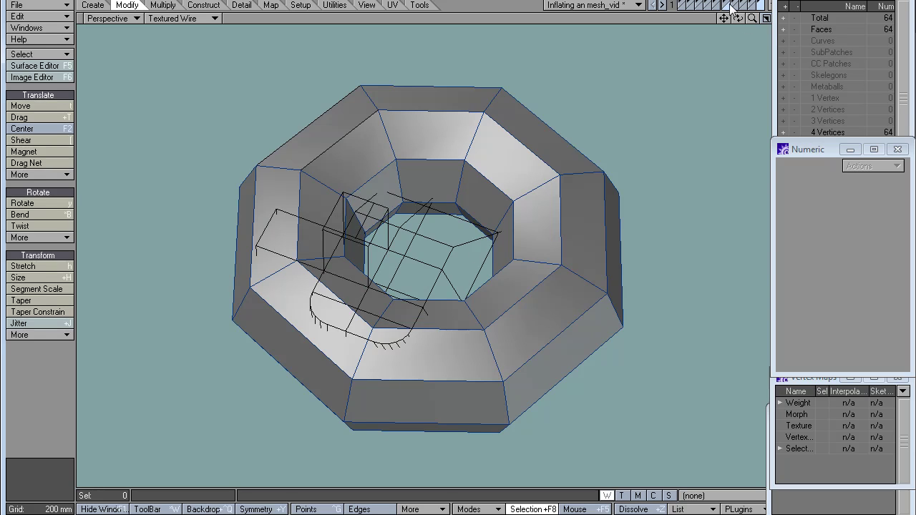
click(724, 5)
alt+drag(515, 262, 587, 228)
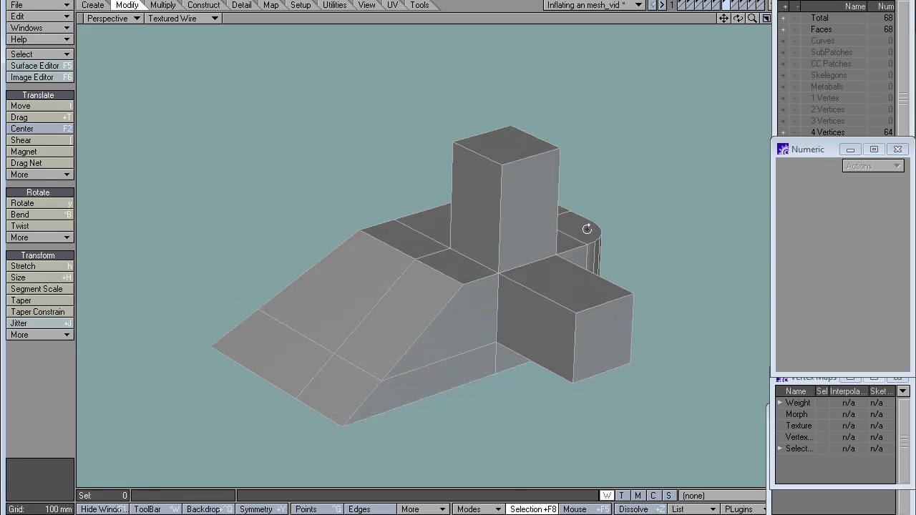
Inflate the dark wedge copy on layer 7 with Point Normal Move set to 300 mm.
click(734, 6)
alt+drag(680, 271, 583, 239)
ctrl+shift+right_click(584, 239)
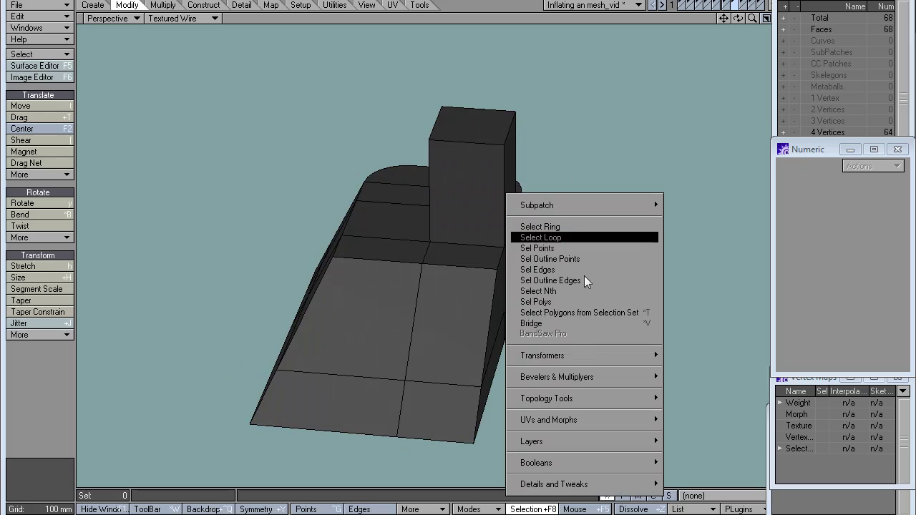
mouse_move(625, 382)
mouse_move(644, 357)
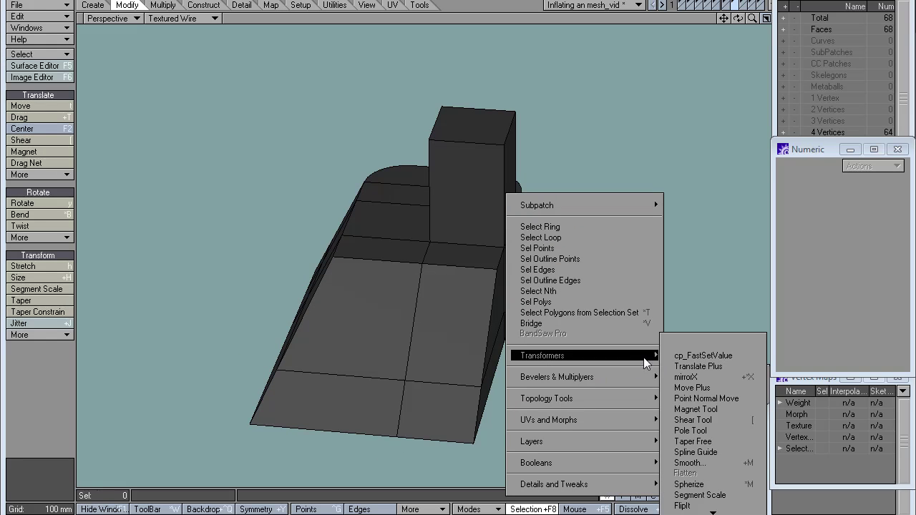
click(696, 393)
drag(859, 196, 630, 104)
key(Return)
Inflate the white wedge copy on layer 8 with the shift scale method and examine its underside and slopes.
alt+drag(744, 7, 634, 141)
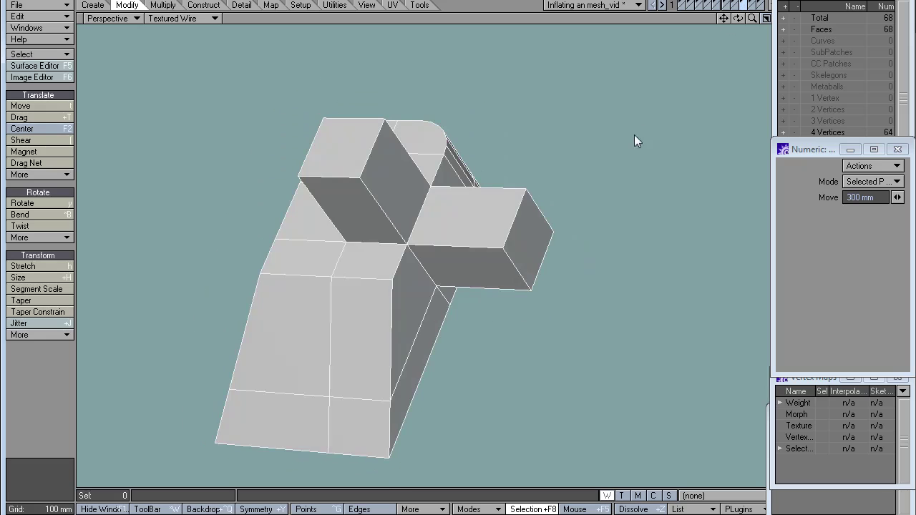
key(shift+m)
click(476, 203)
alt+drag(478, 206, 417, 126)
scroll(511, 233, up, 3)
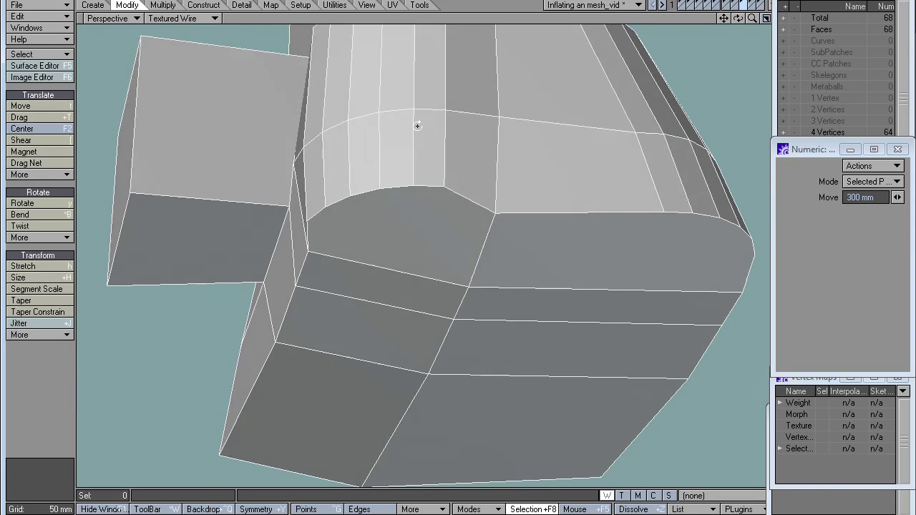
alt+drag(395, 220, 436, 327)
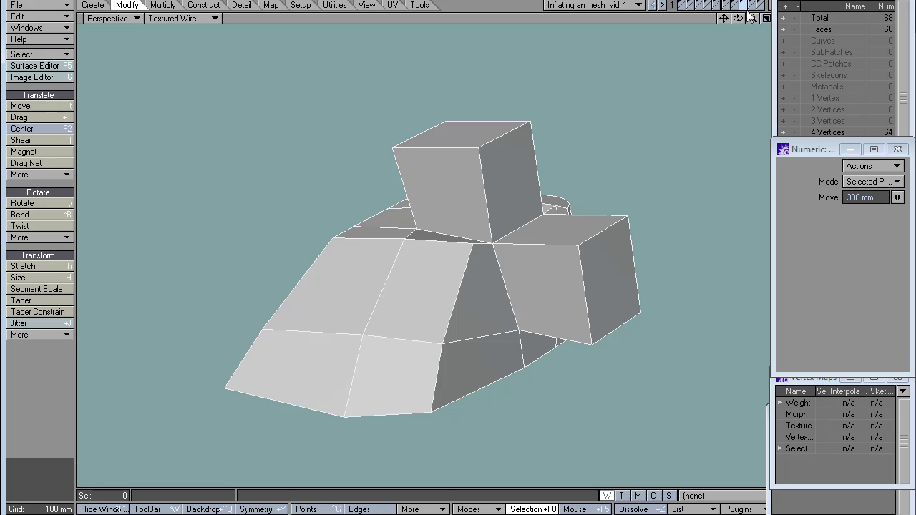
On layer 9, bevel the top polygon of the green mesh's upright block with an 80 mm inset and no shift.
click(751, 6)
key(space)
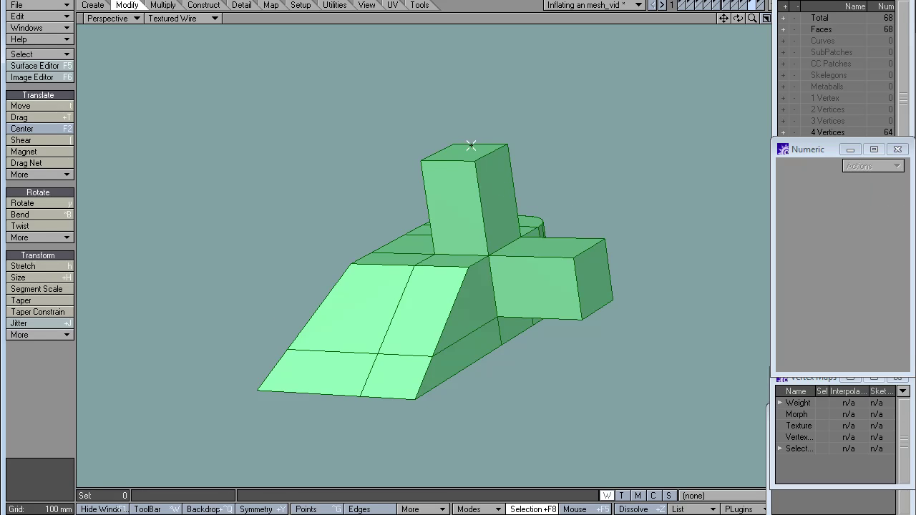
key(b)
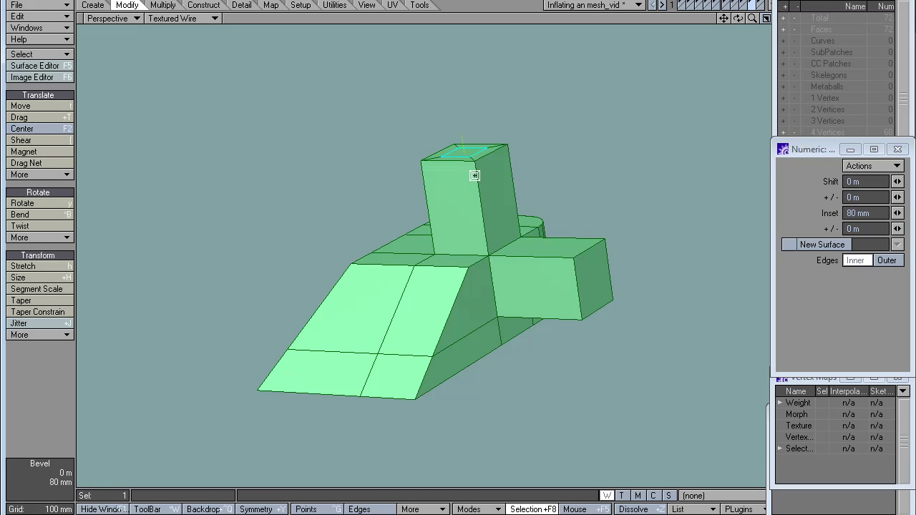
Invert the polygon selection and inflate it using Multishift with Contour shift, a shift amount of 100 mm and no inset.
key(quotedbl)
ctrl+shift+click(543, 104)
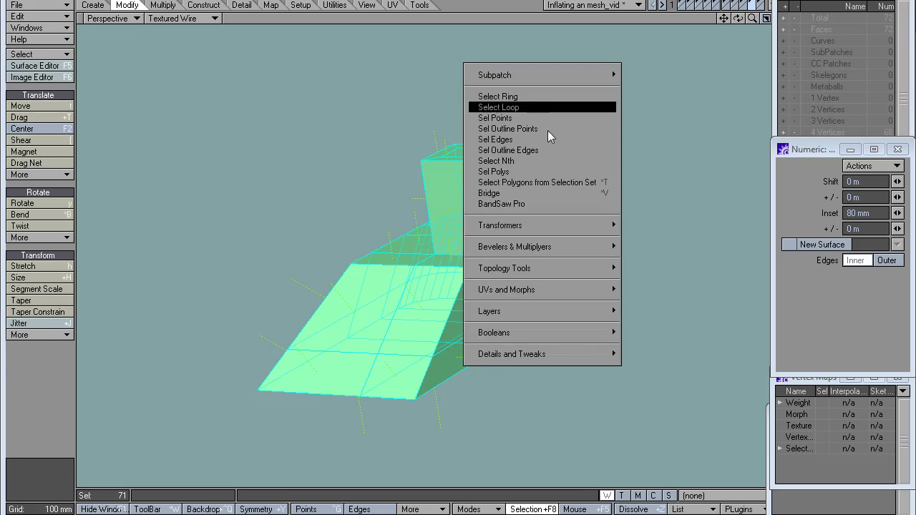
mouse_move(560, 252)
click(655, 310)
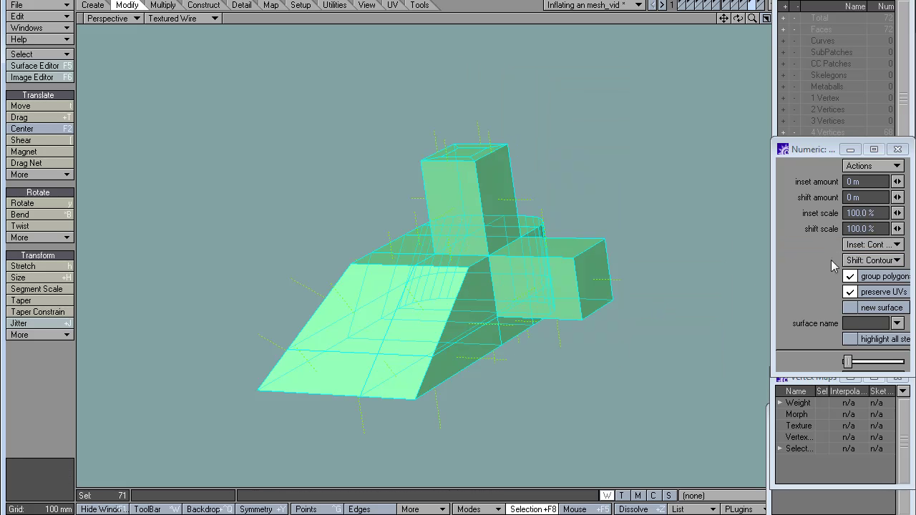
click(869, 197)
text(100)
key(Return)
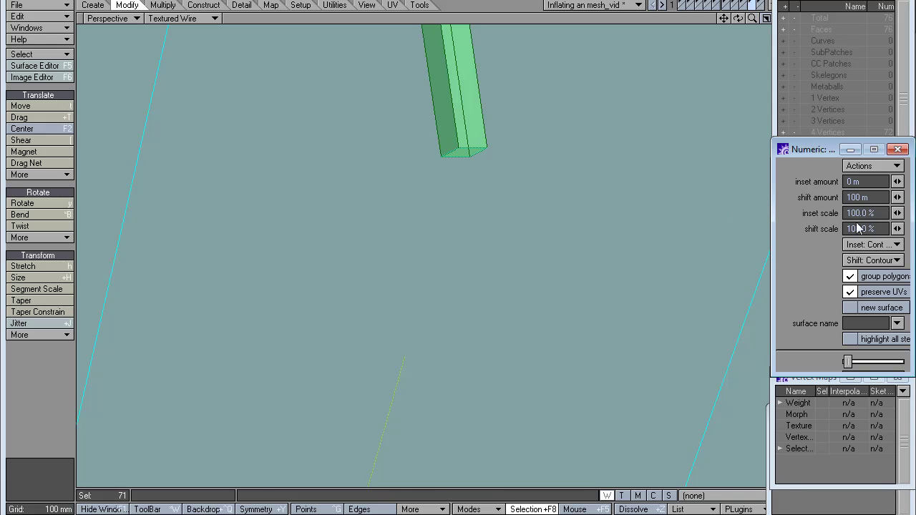
key(Tab)
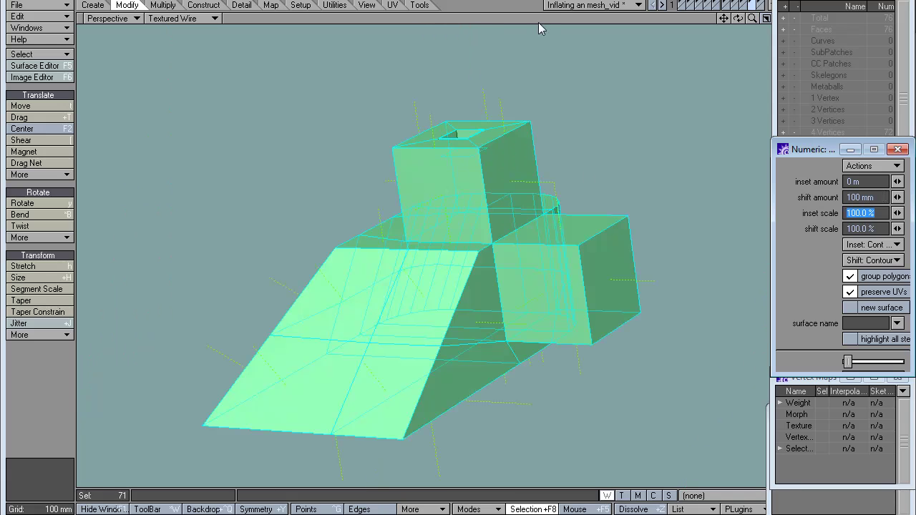
click(595, 1)
key(space)
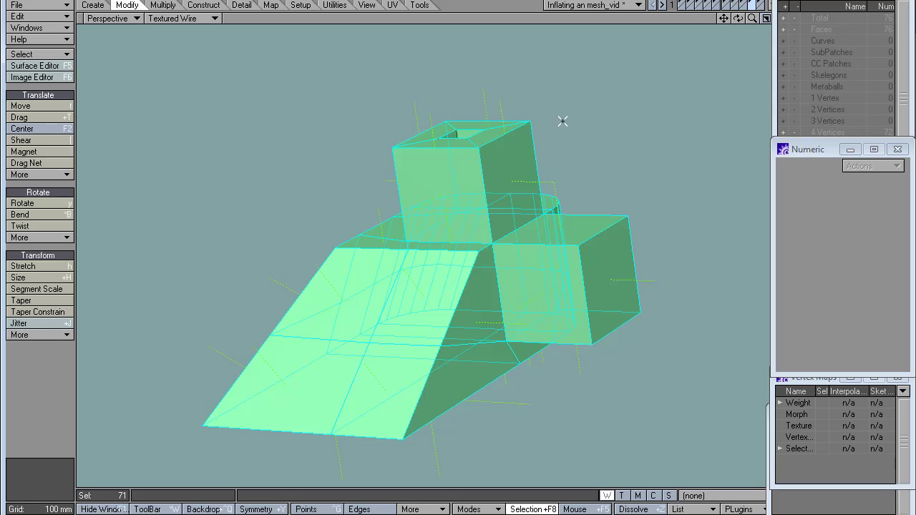
Clear the selection and remove the inset and hole from the upright block's top, leaving one closed polygon.
key(slash)
ctrl+shift+click(571, 121)
click(573, 128)
key(ctrl+z)
alt+drag(573, 128, 508, 252)
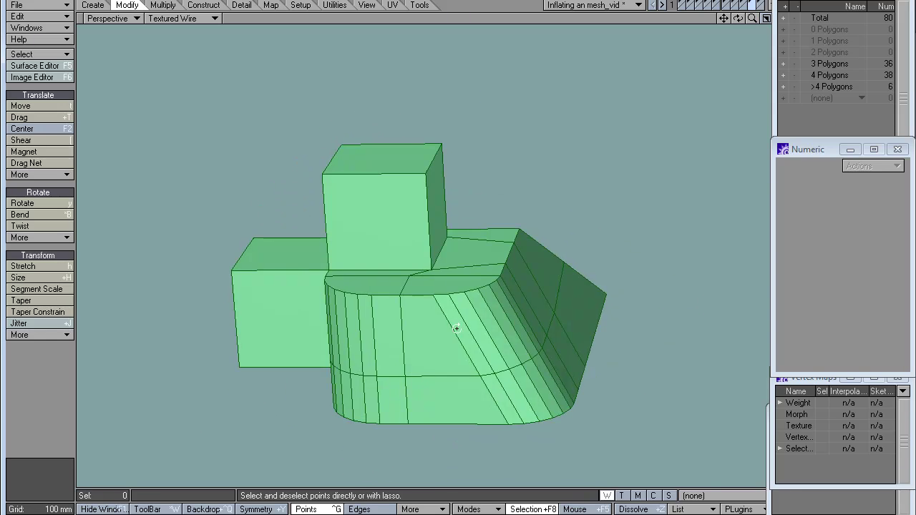
Compare the green mesh before and after inflation, then examine the inflated shape from several sides.
key(ctrl+h)
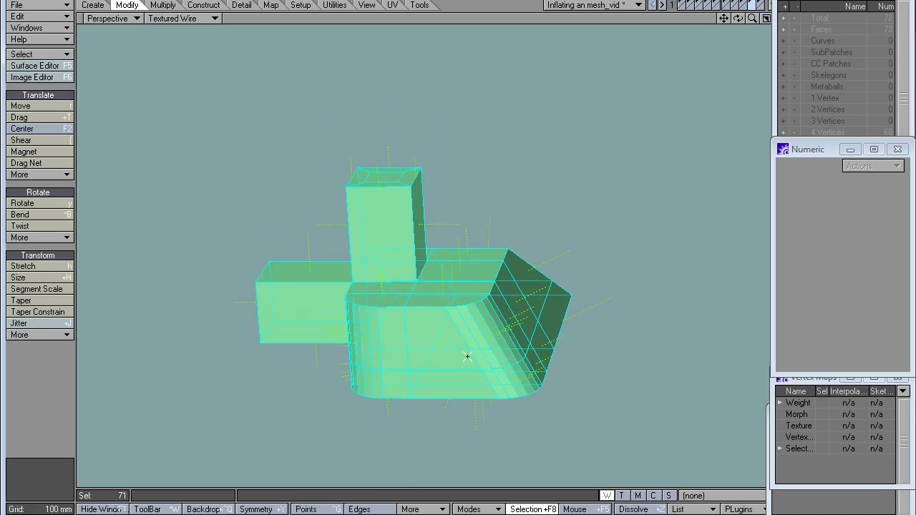
alt+drag(466, 350, 557, 382)
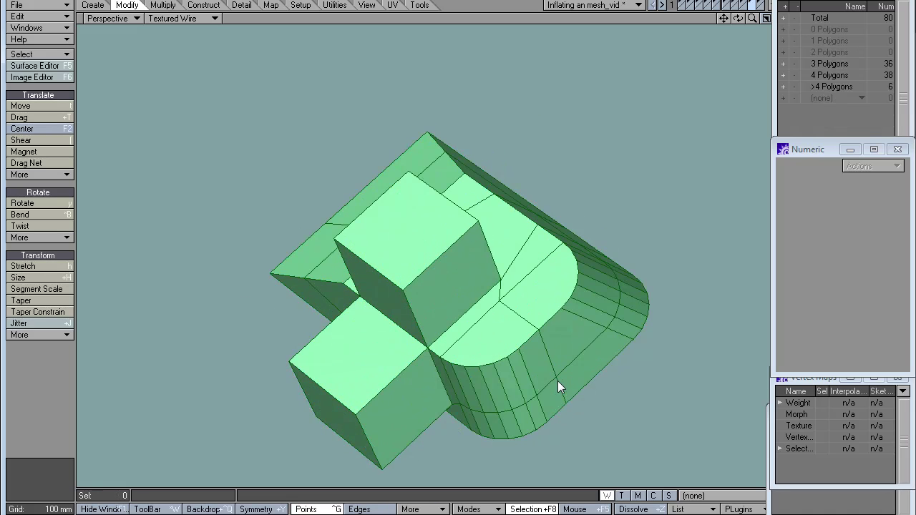
alt+drag(556, 376, 472, 246)
alt+drag(428, 283, 435, 266)
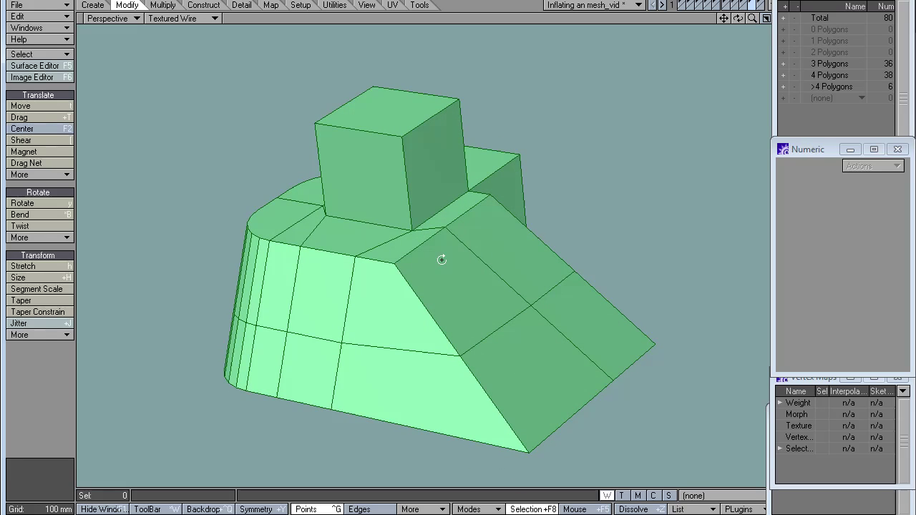